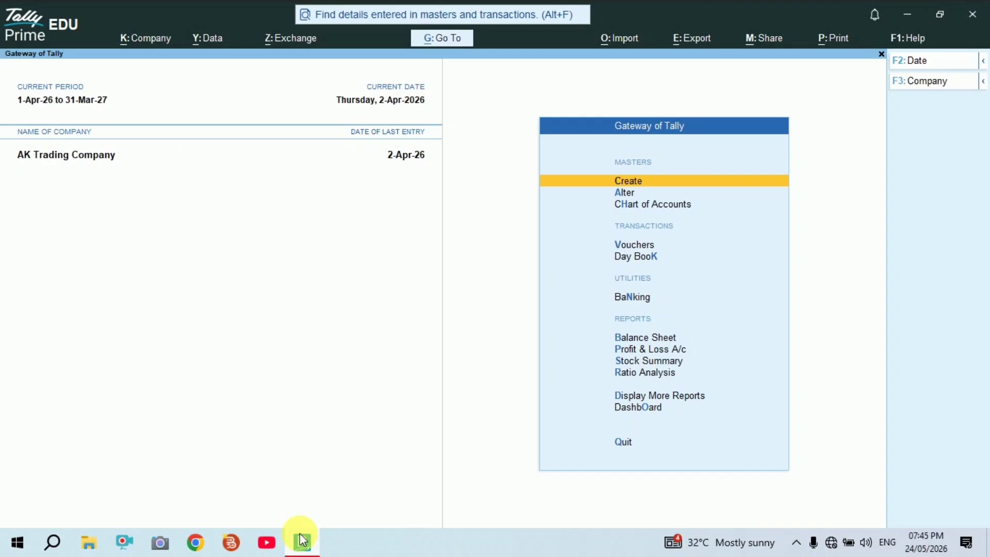
Step: Start a new ledger named "Sales A/c 18%" under the Sales Accounts group
key(Return)
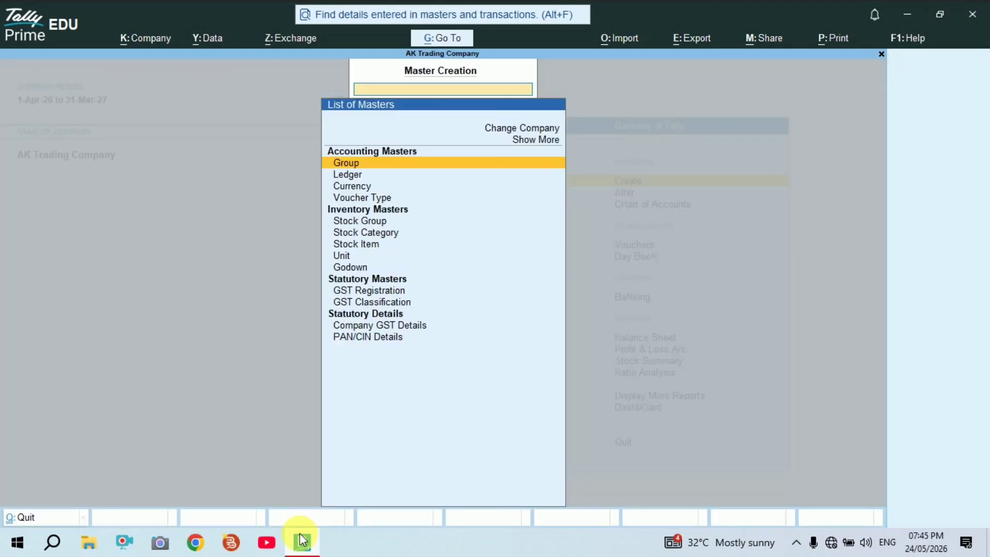
key(Down)
key(Return)
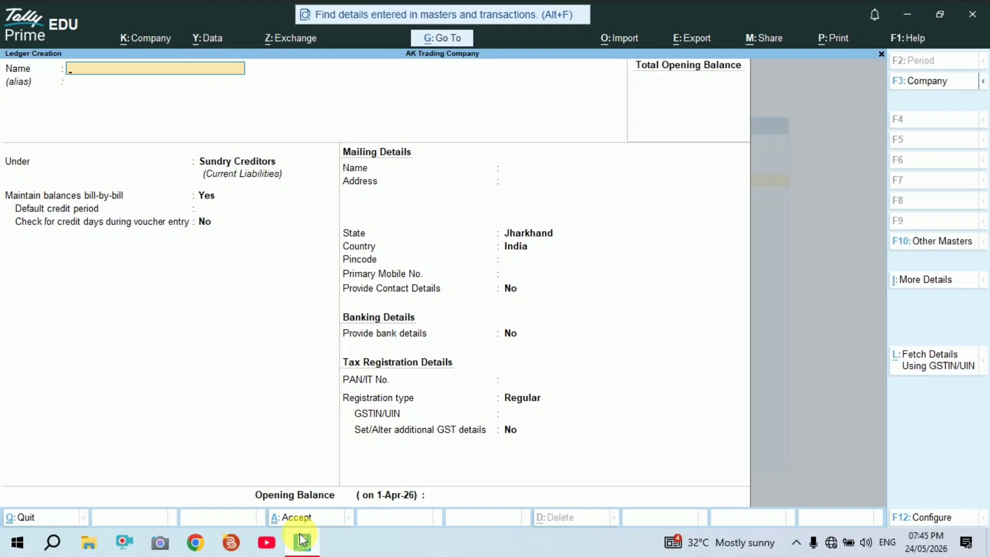
text(Sales A/c 18%)
key(Return)
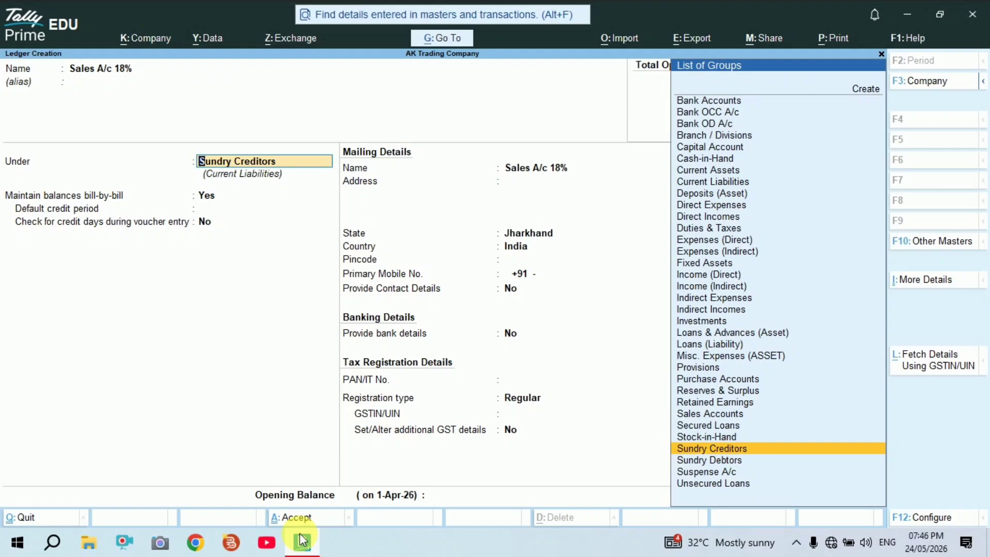
text(Sa)
key(Return)
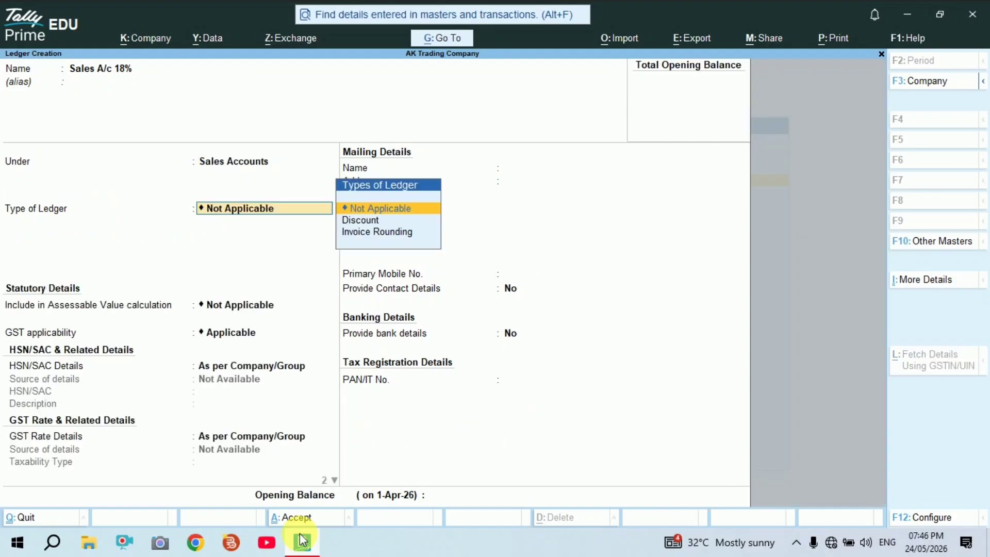
Step: Set the ledger's type of supply to Goods, keep the other defaults, save it and return to the Gateway of Tally
key(Return)
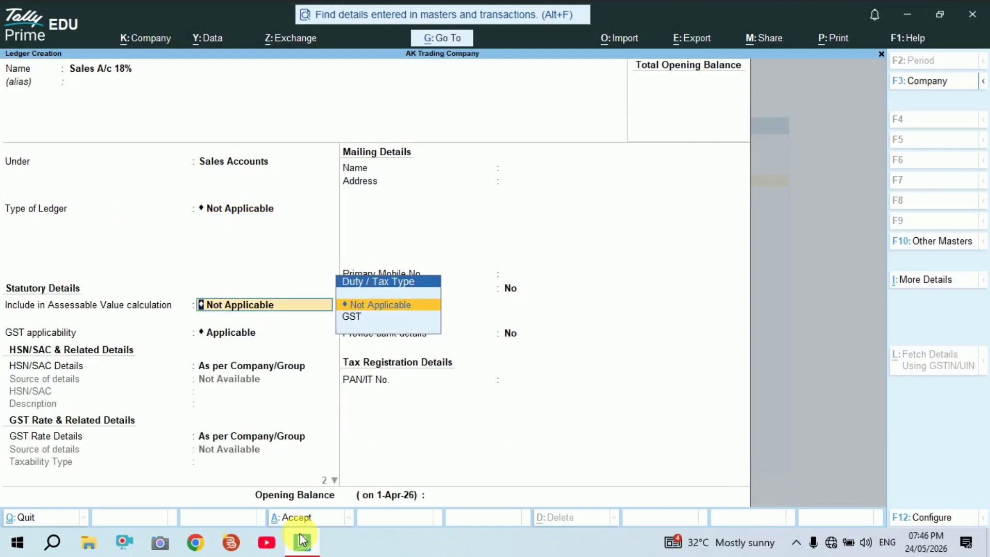
key(Return)
key(Return)
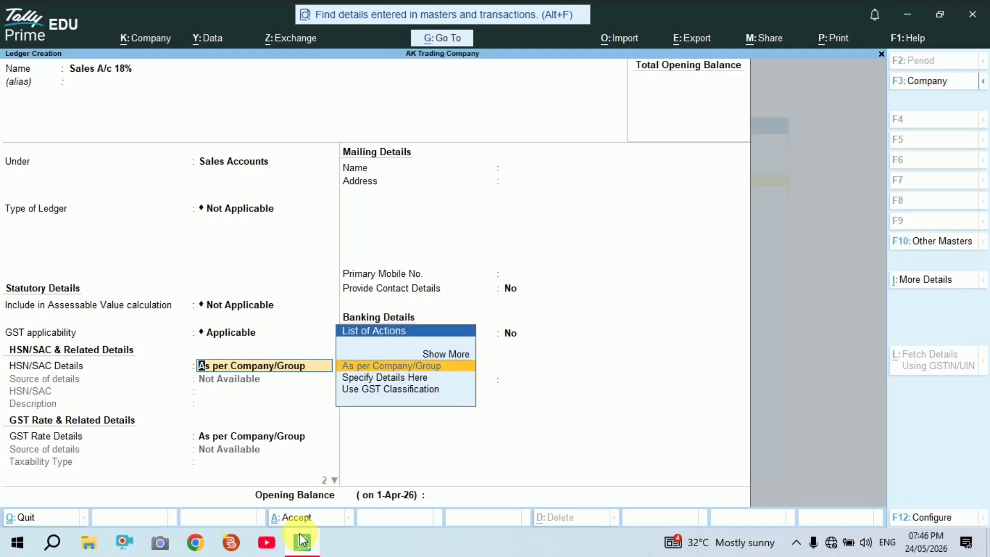
key(Return)
key(Return)
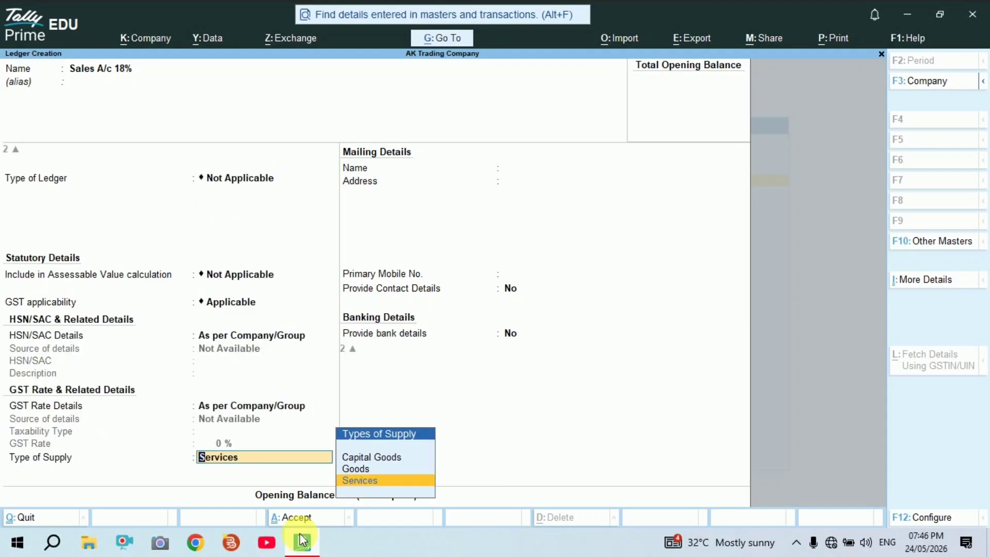
key(Up)
key(Return)
key(Return)
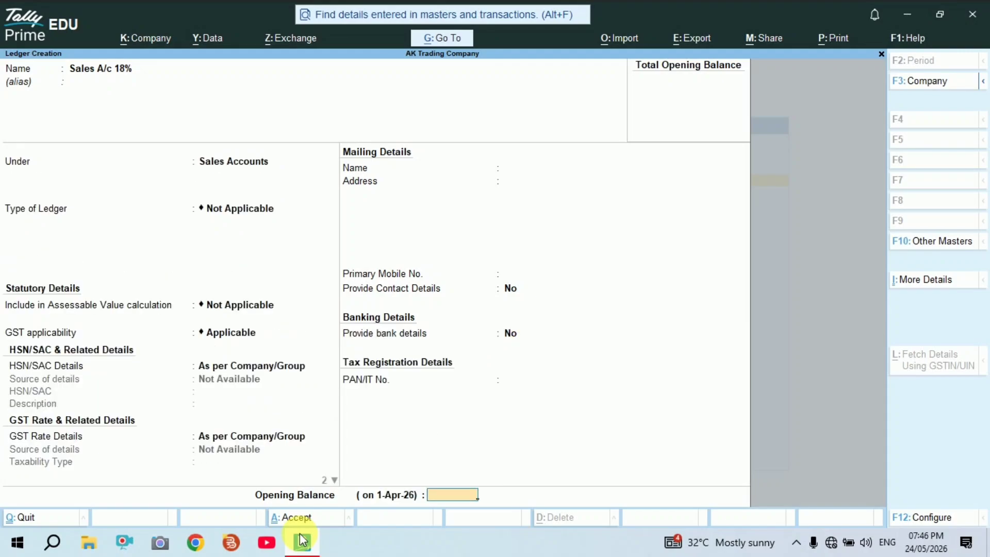
key(Return)
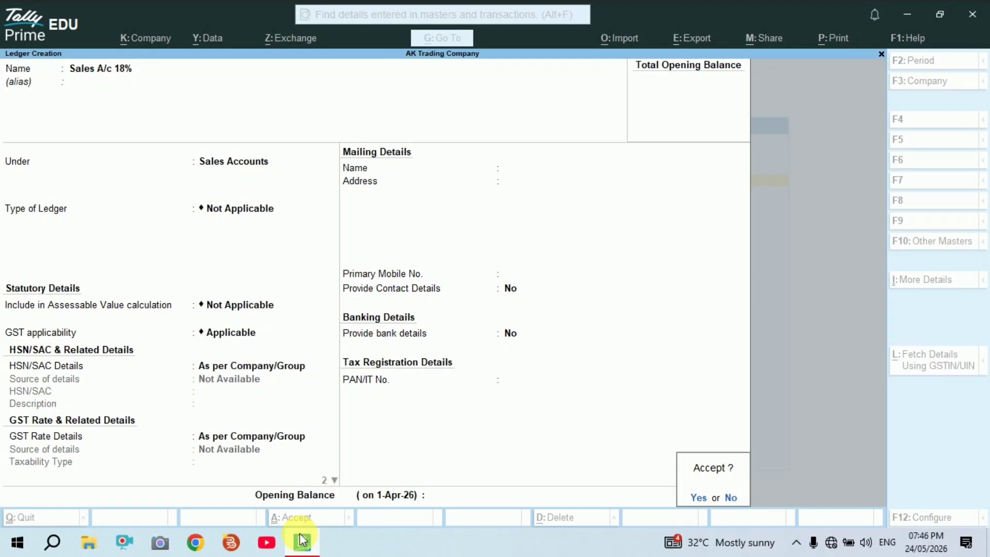
key(Return)
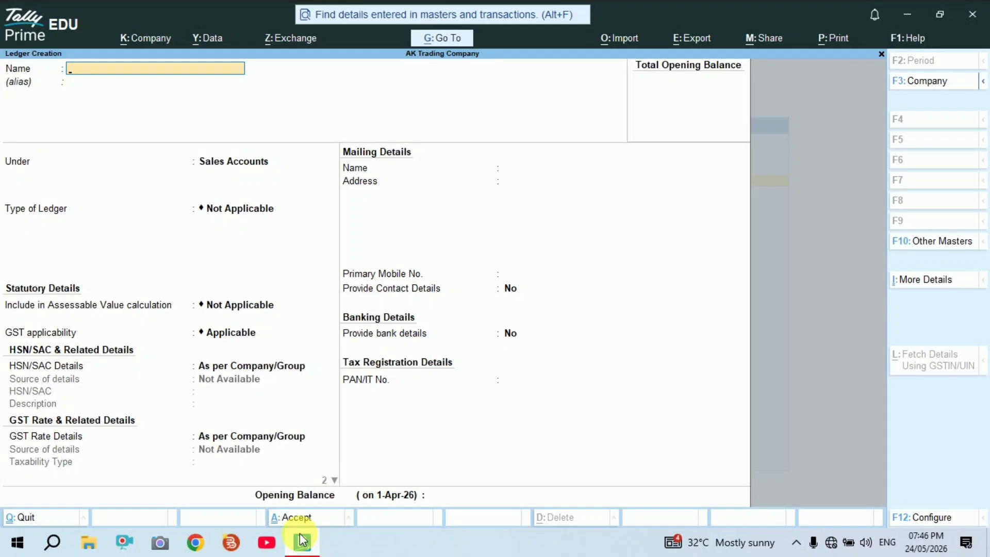
key(Escape)
key(Return)
key(Escape)
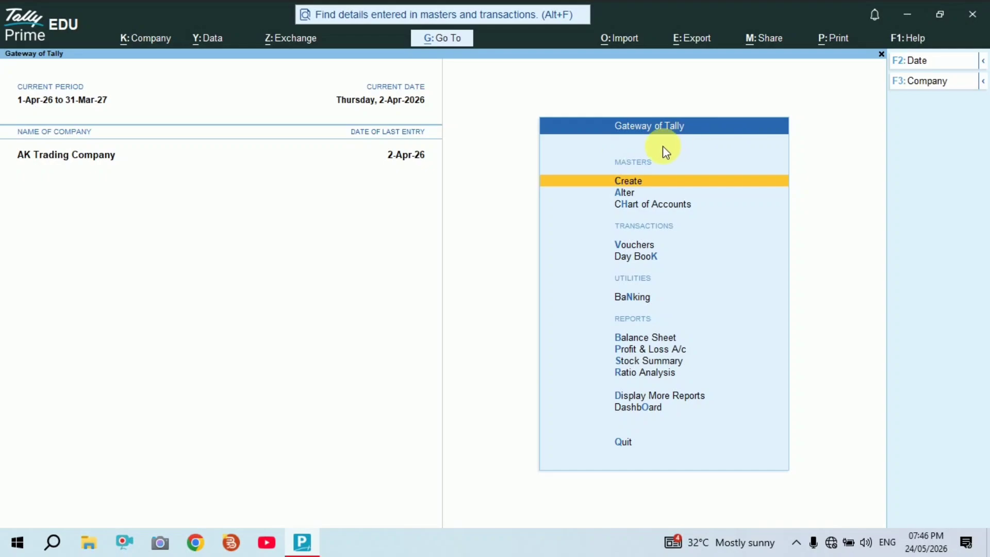
Step: Open the company features of AK Trading Company and set Show more features to Yes
key(F11)
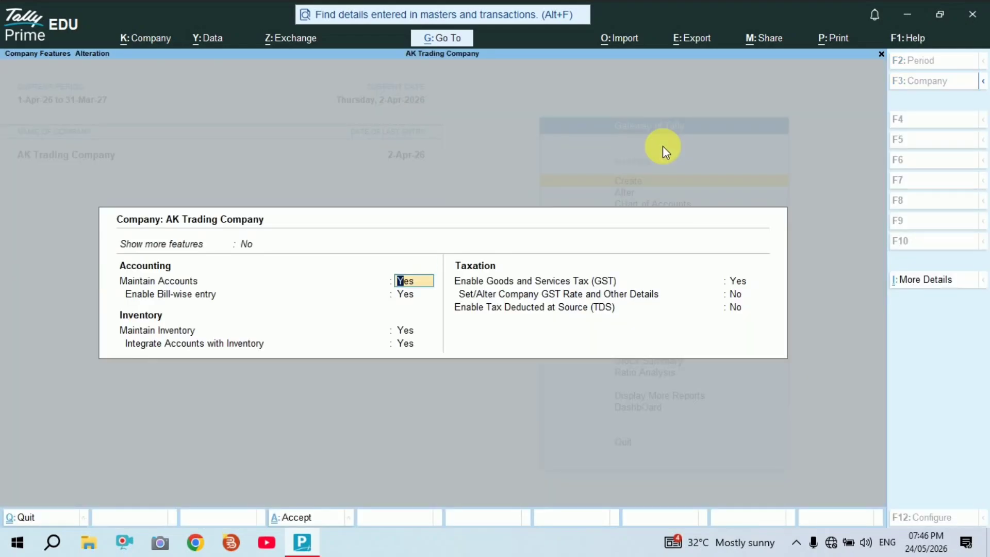
key(Up)
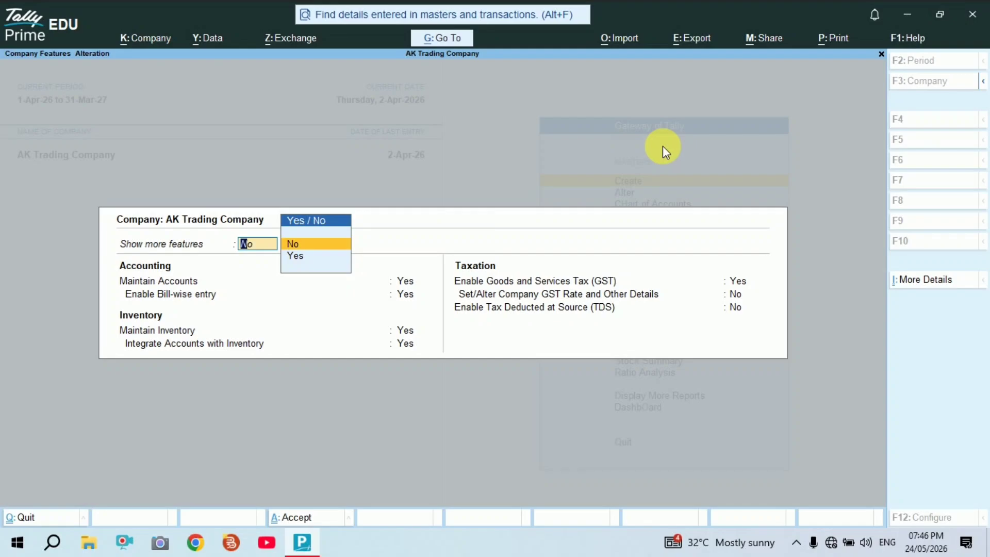
key(Down)
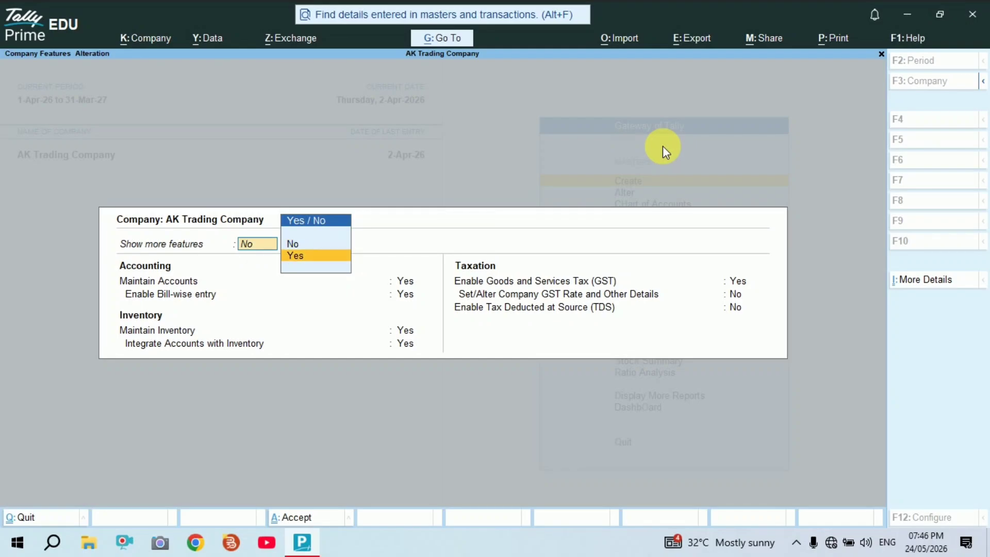
key(Return)
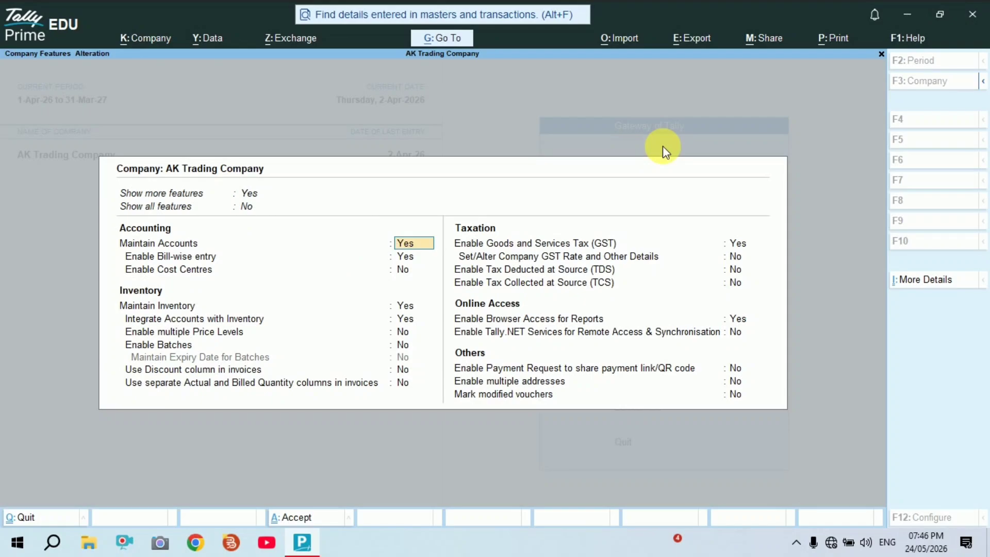
Step: Set Use Discount column in invoices to Yes and save the company features
key(Return)
key(Return)
key(Return)
key(Return)
key(Return)
key(Return)
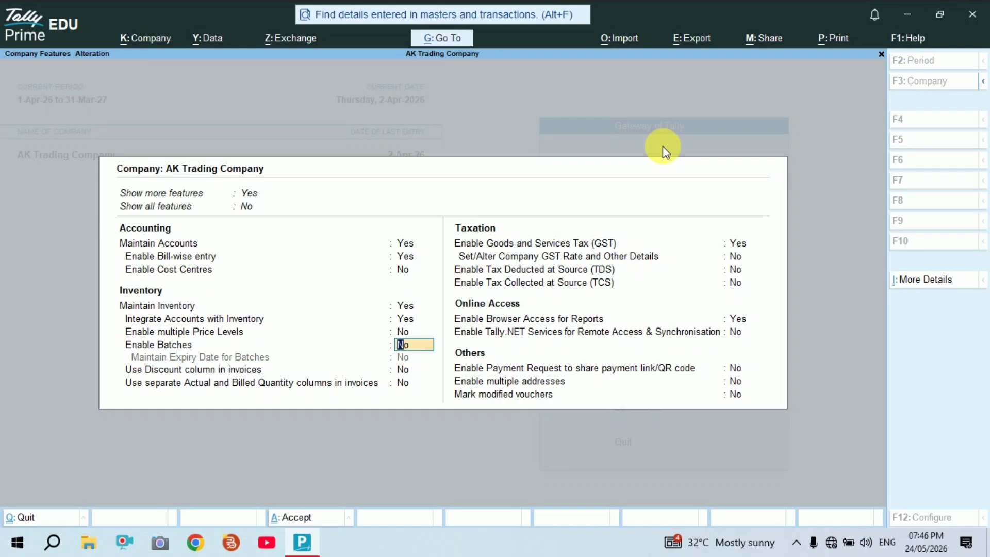
key(Return)
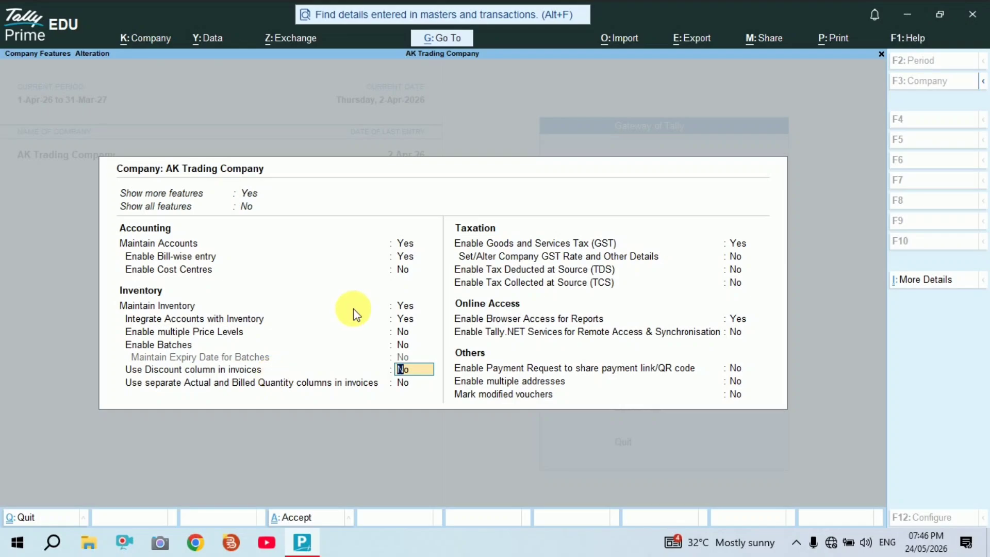
text(y)
key(Return)
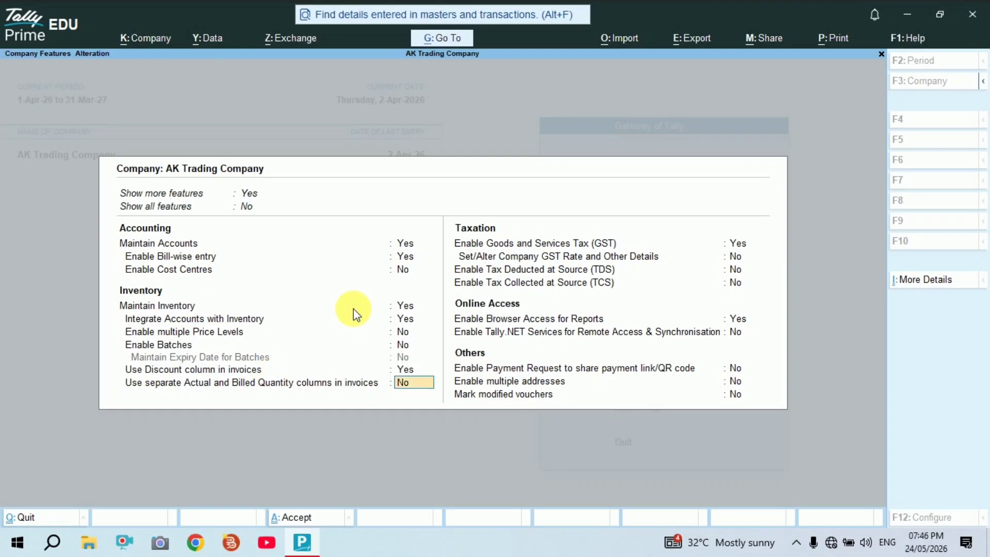
key(ctrl)
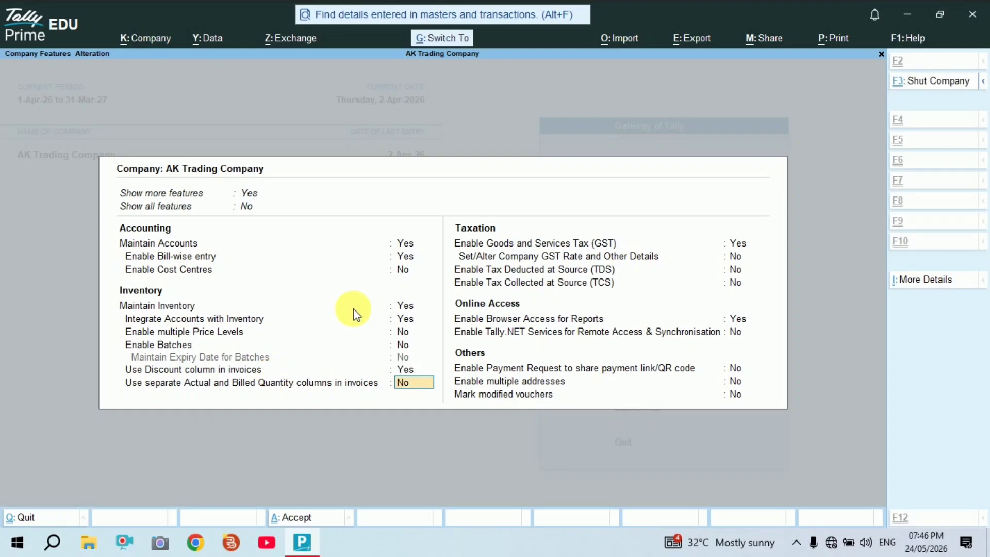
key(ctrl+a)
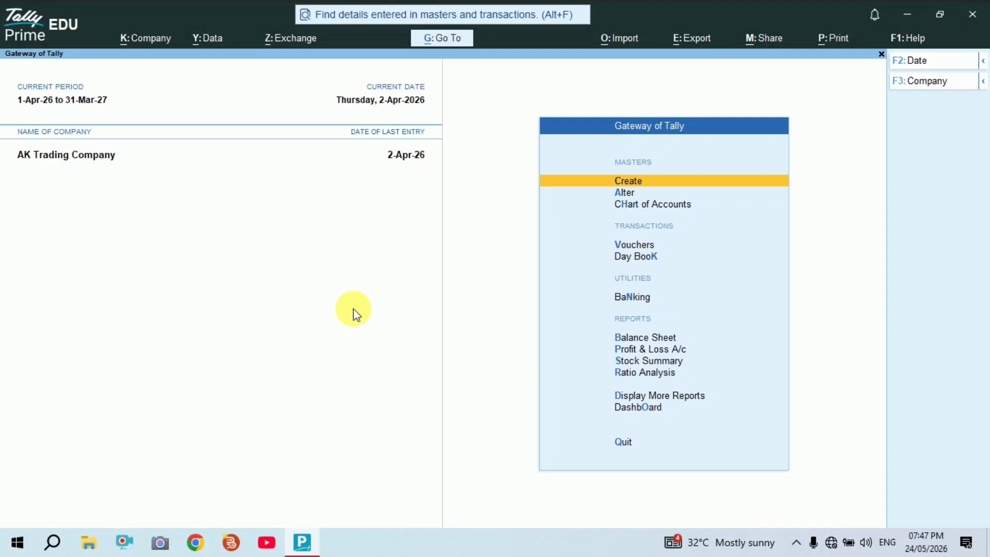
Step: Start a new Sales voucher dated 2-4
key(v)
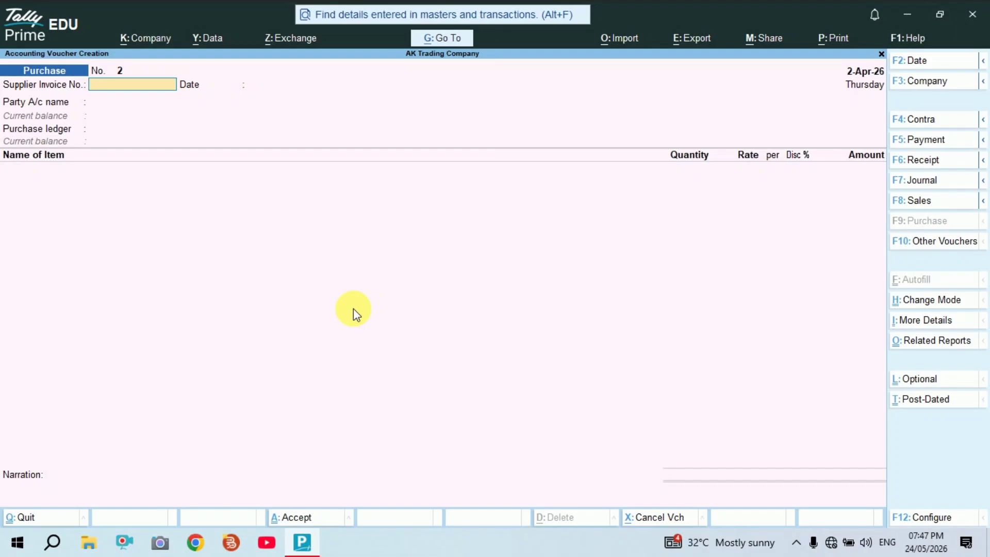
key(F8)
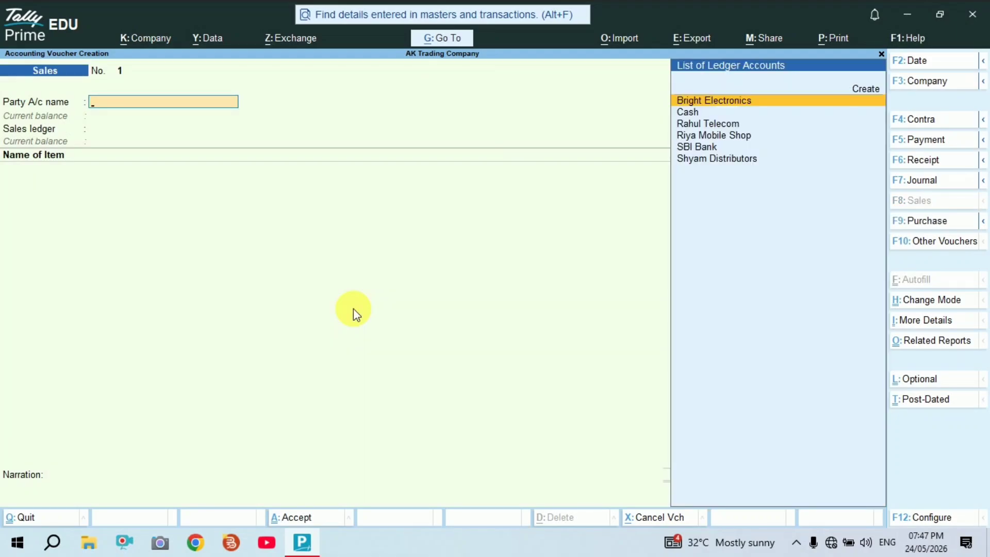
key(F2)
text(2)
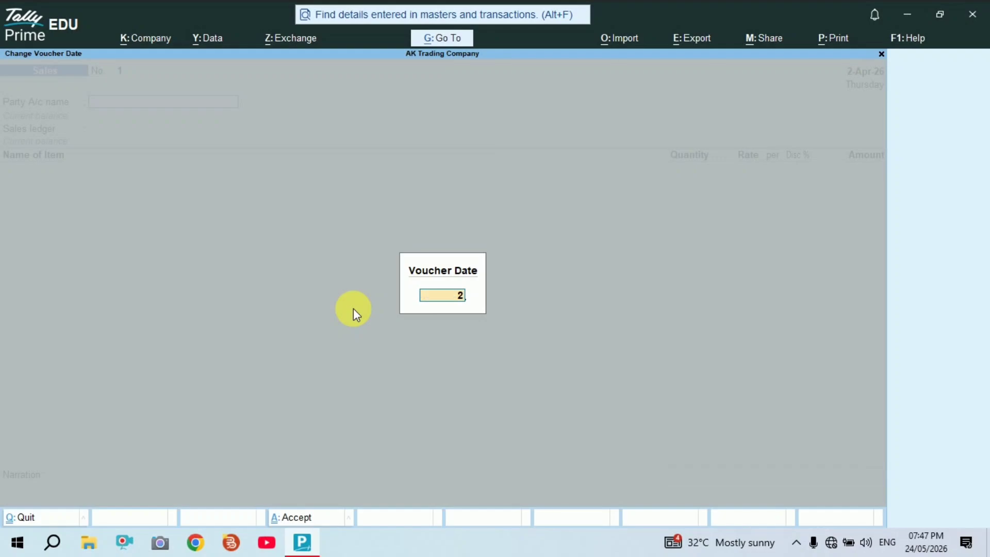
text(-4)
key(Return)
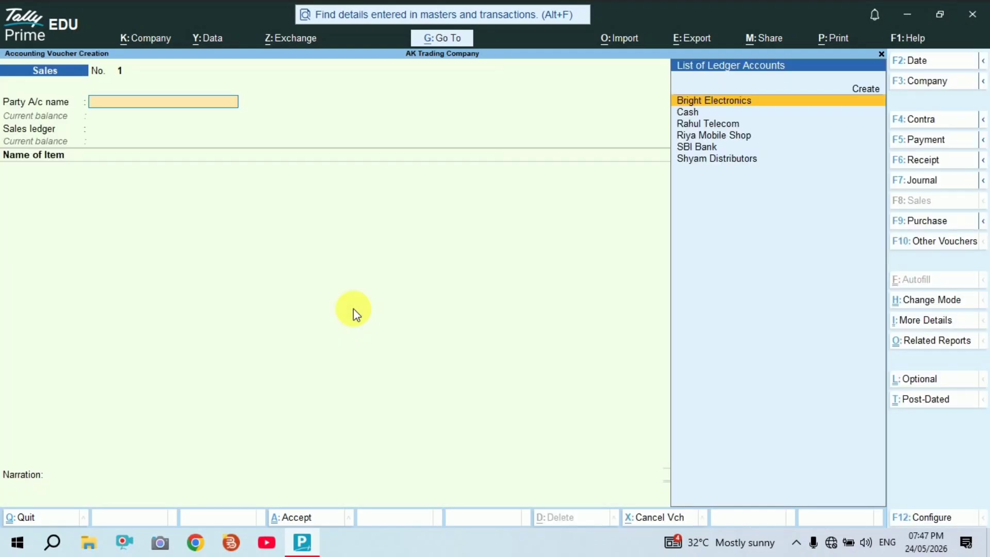
Step: Choose Rahul Telecom as the party with GST registration type Regular, and Sales A/c 18% as the sales ledger
text(Rahu)
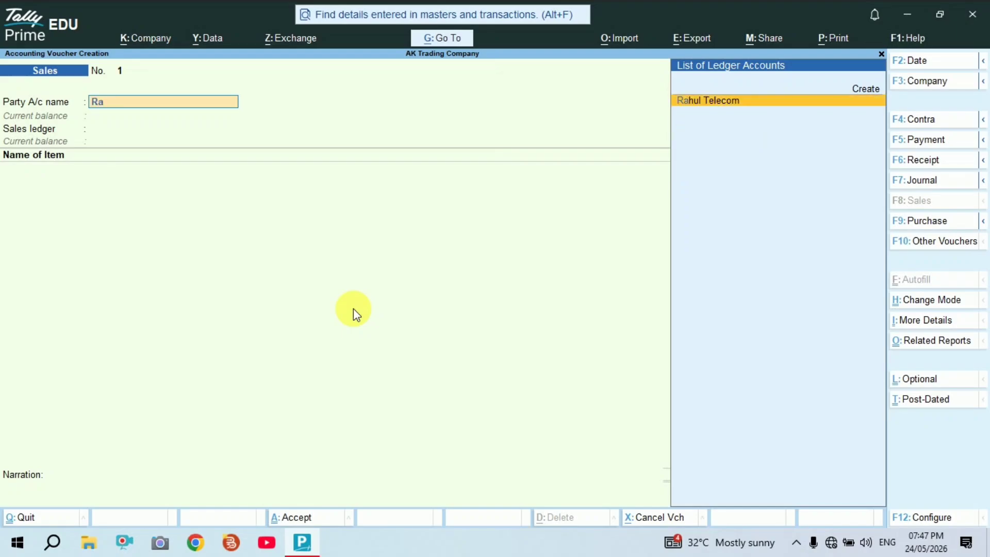
key(Return)
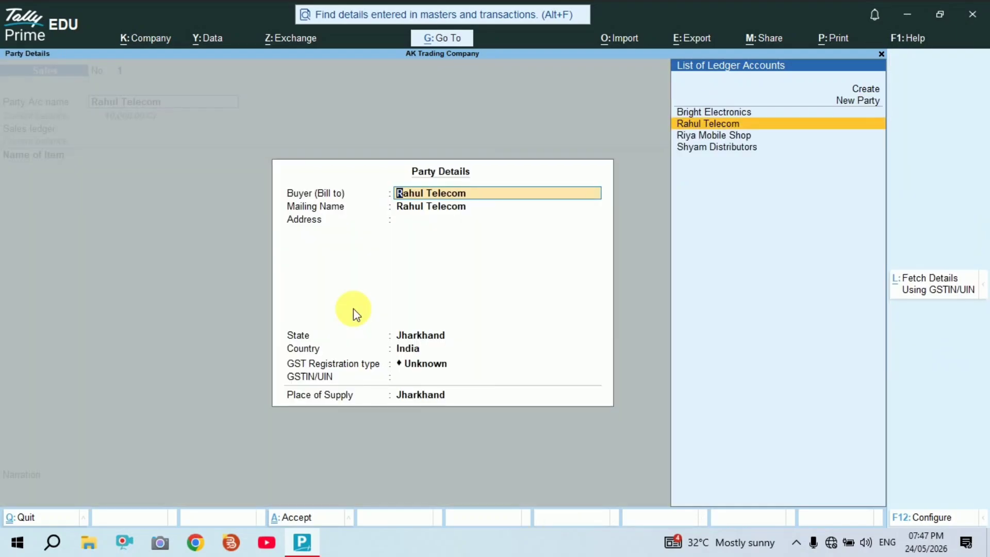
key(Return)
key(Return)
key(Return)
key(Return)
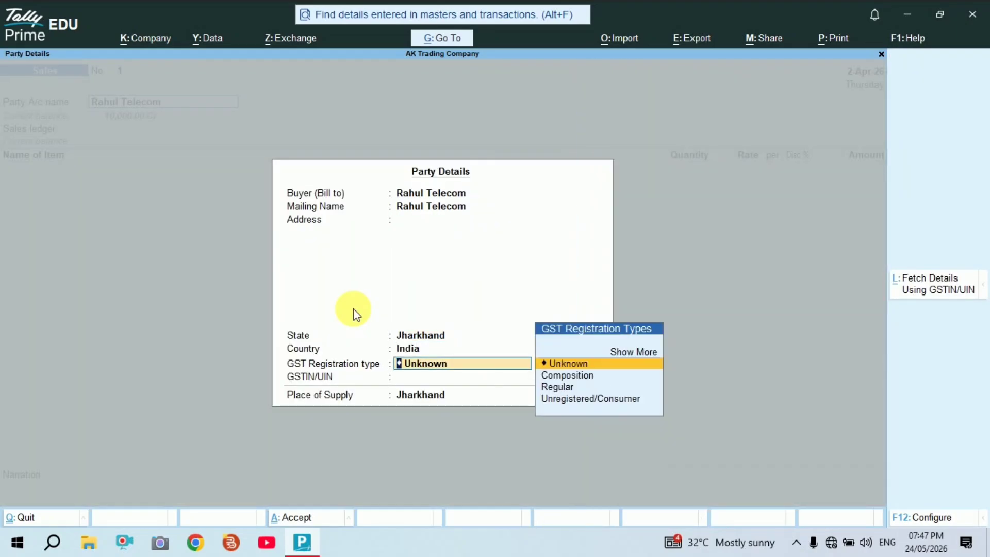
key(Down)
key(Down)
key(Return)
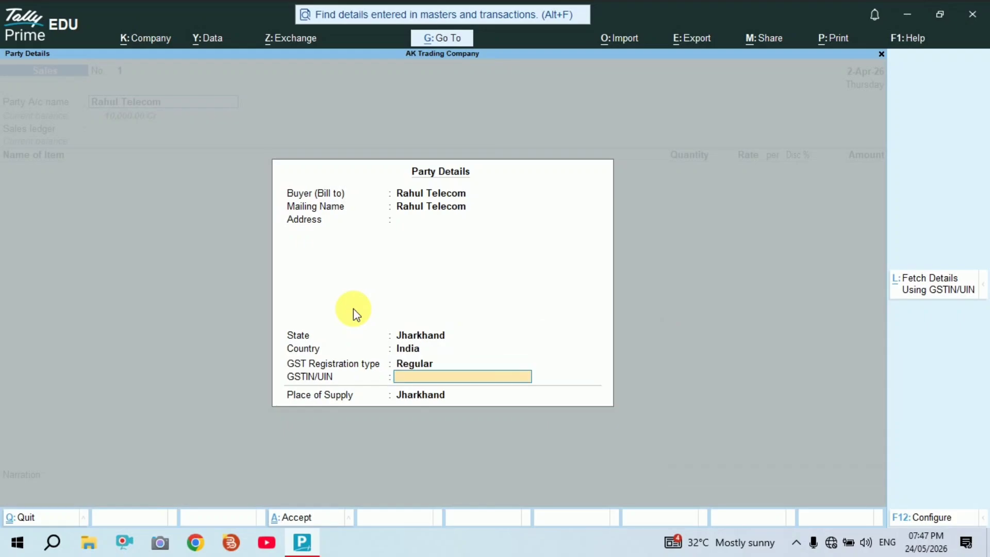
key(Return)
key(Return)
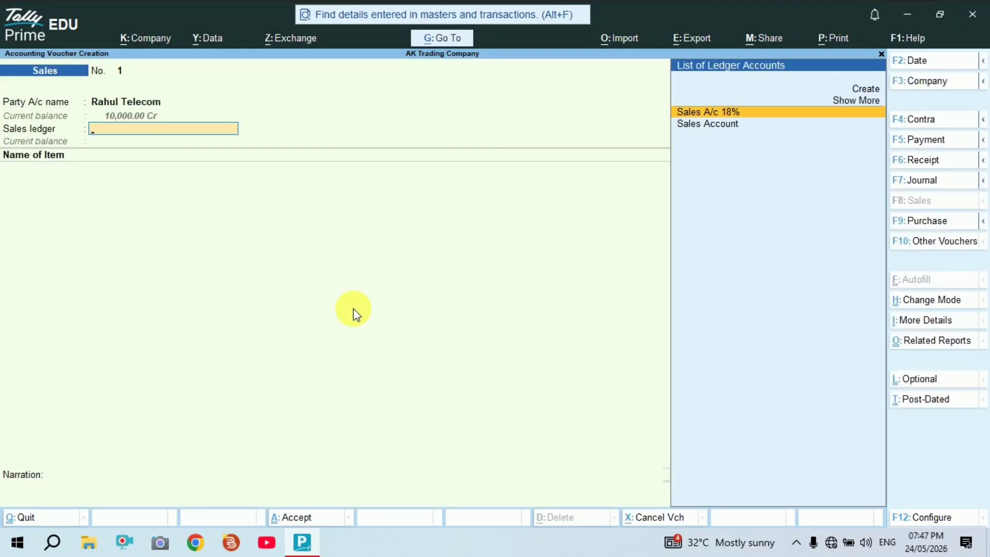
key(Return)
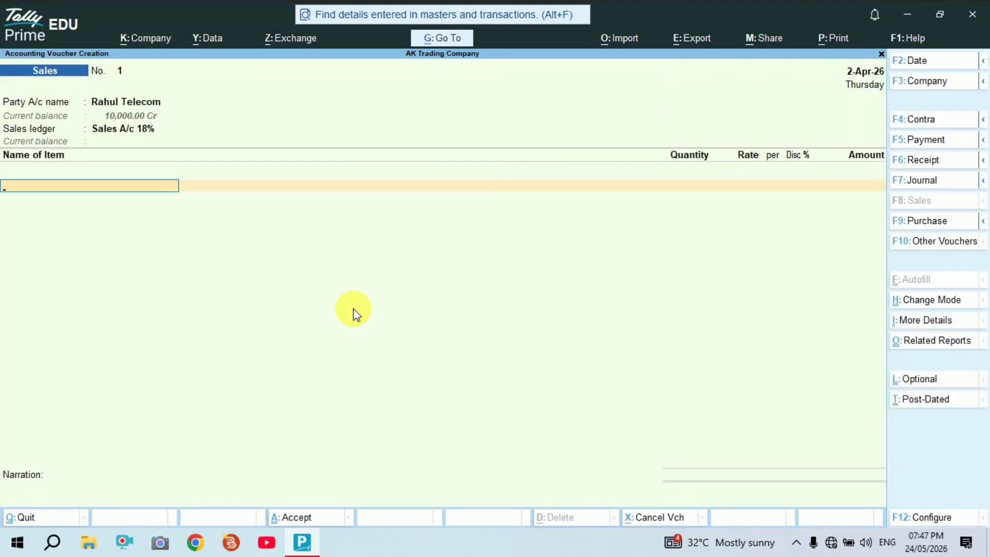
Step: Add the item Vivo Mobile with quantity 5 Nos, rate 13,000 and a discount of -5 %
text(Vi)
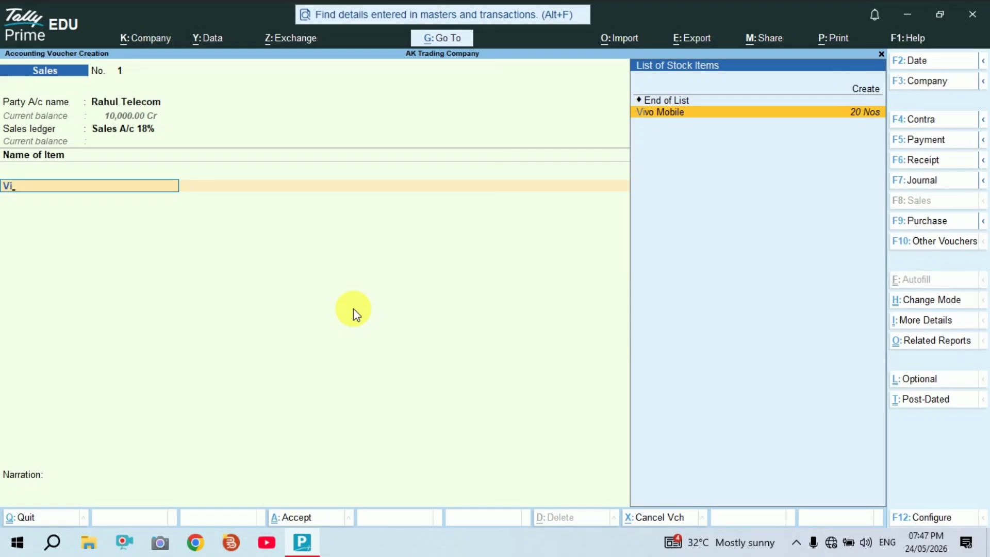
key(Return)
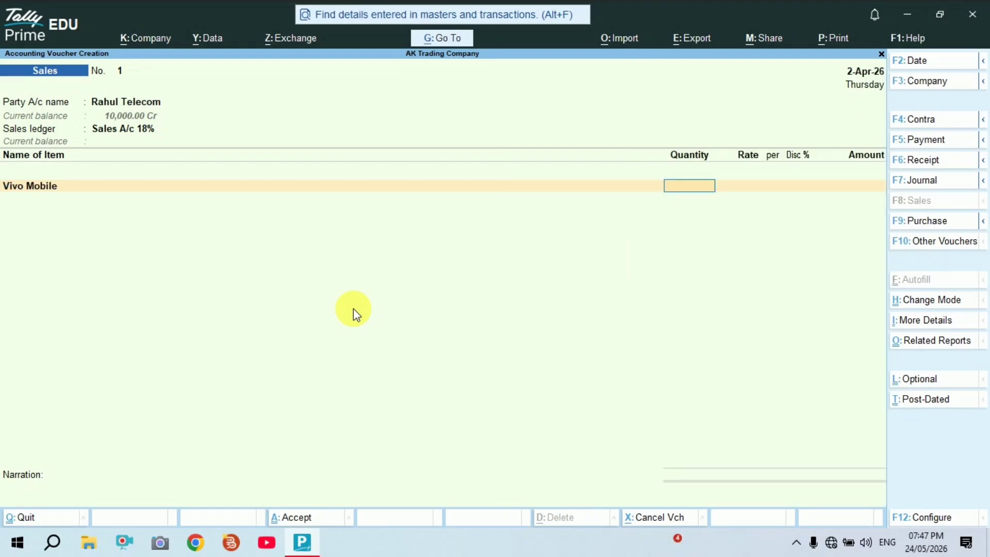
text(5)
key(Return)
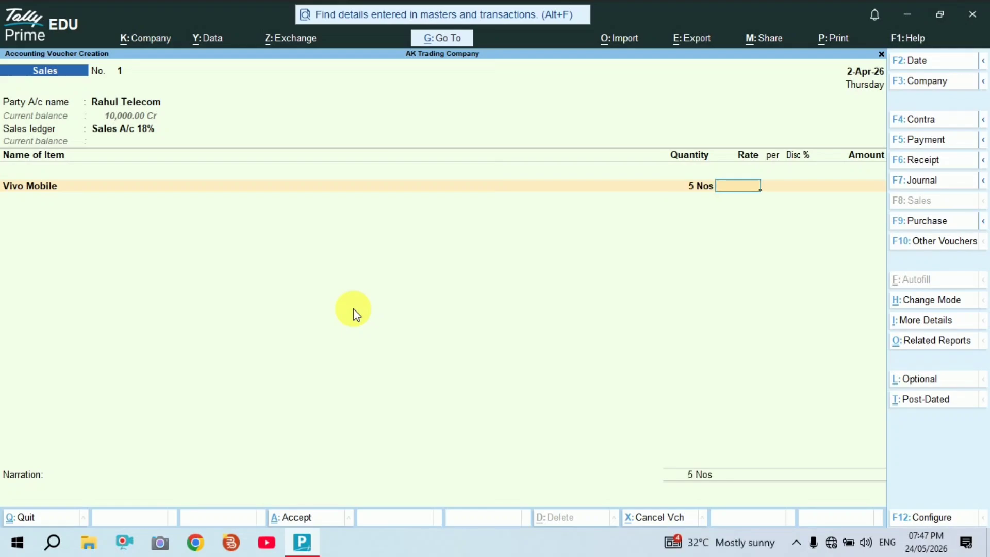
text(13000)
key(Return)
key(Return)
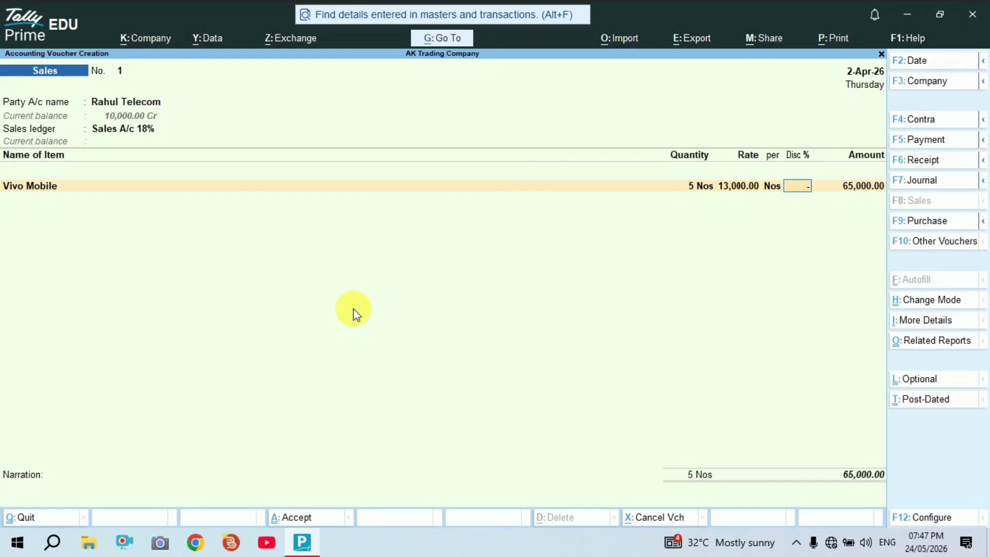
text(5)
key(Return)
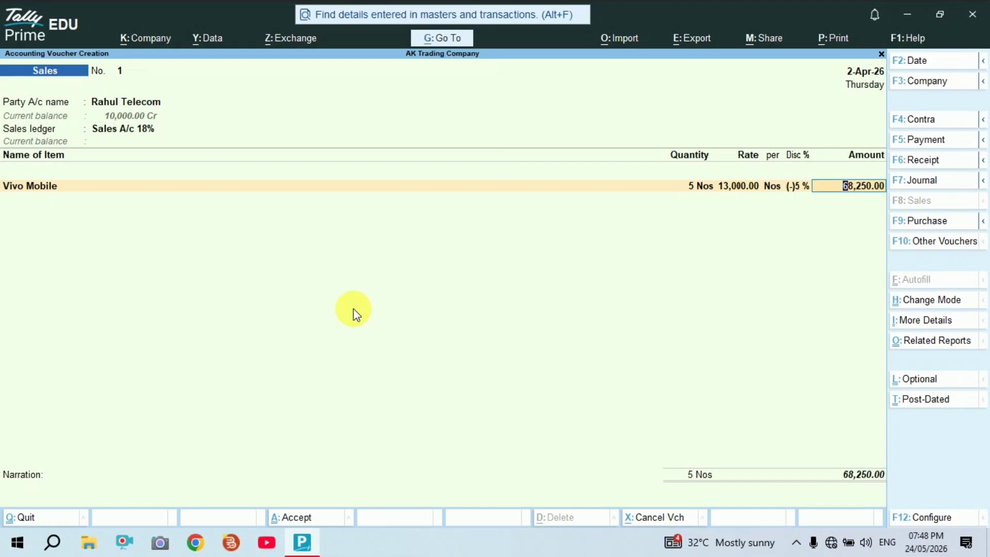
Step: Add the CGST and SGST tax ledgers at 9 % each below the Vivo Mobile item
key(Return)
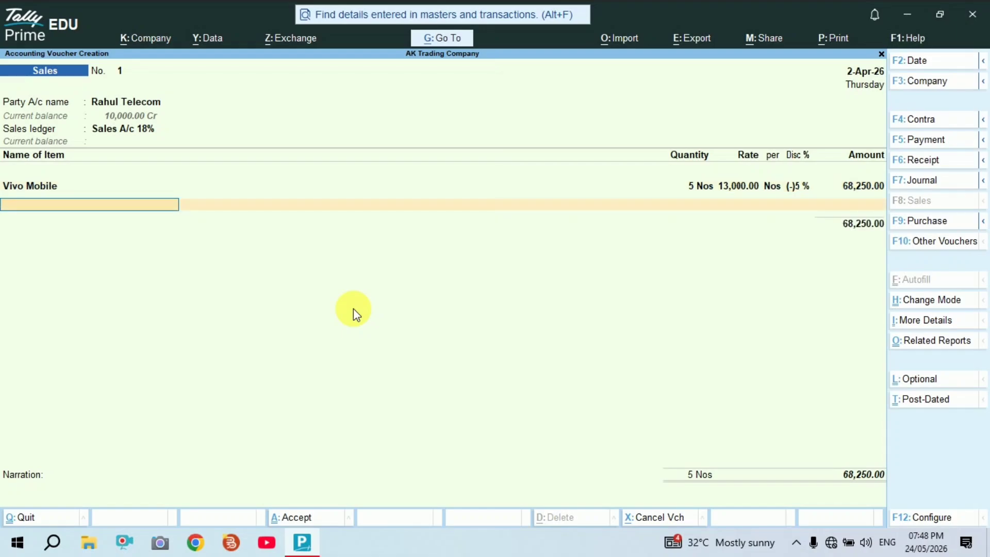
key(Return)
text(Cg)
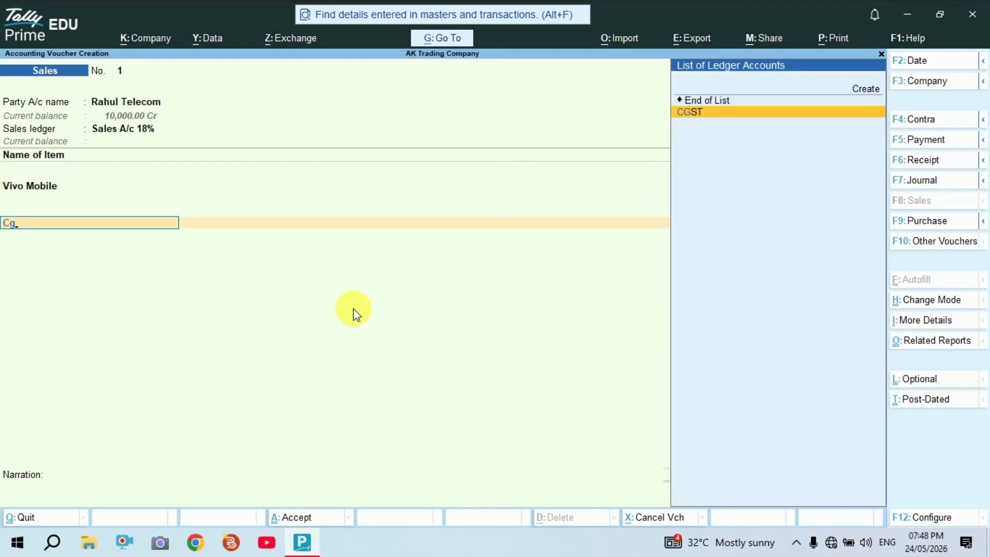
key(Return)
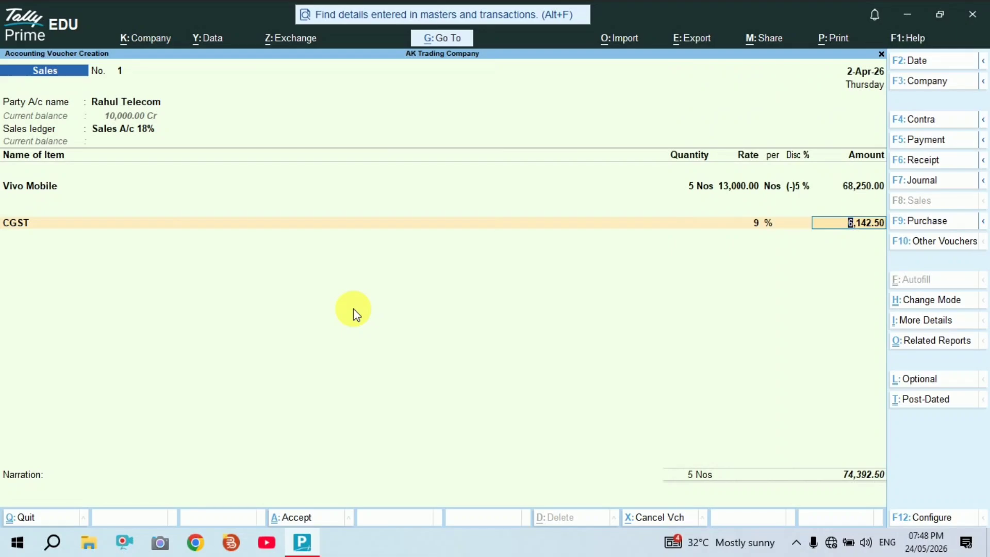
key(Return)
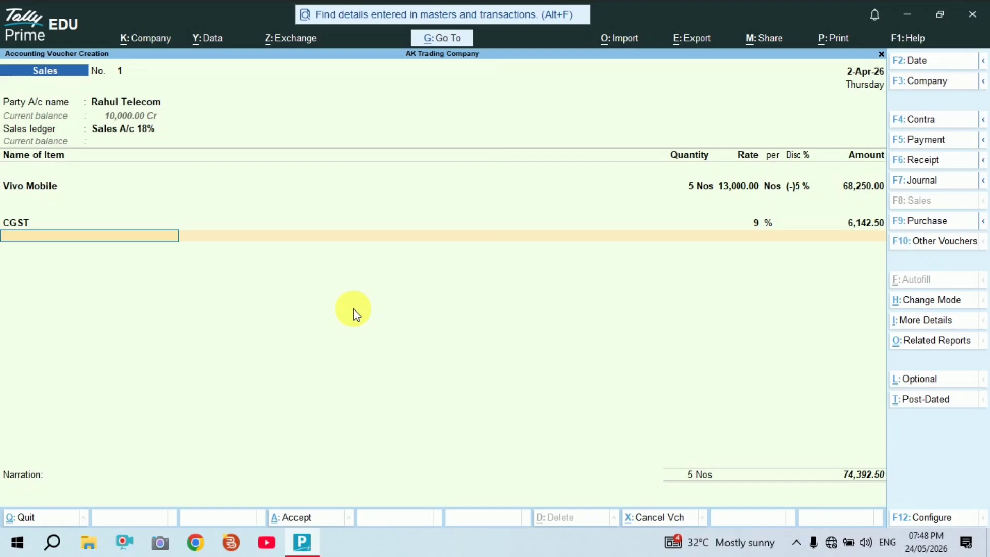
text(Sg)
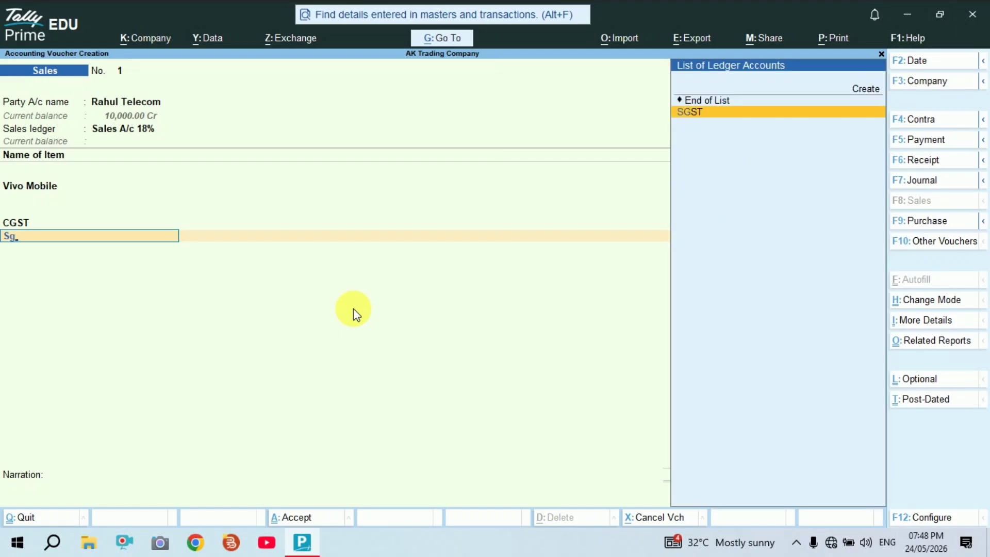
key(Return)
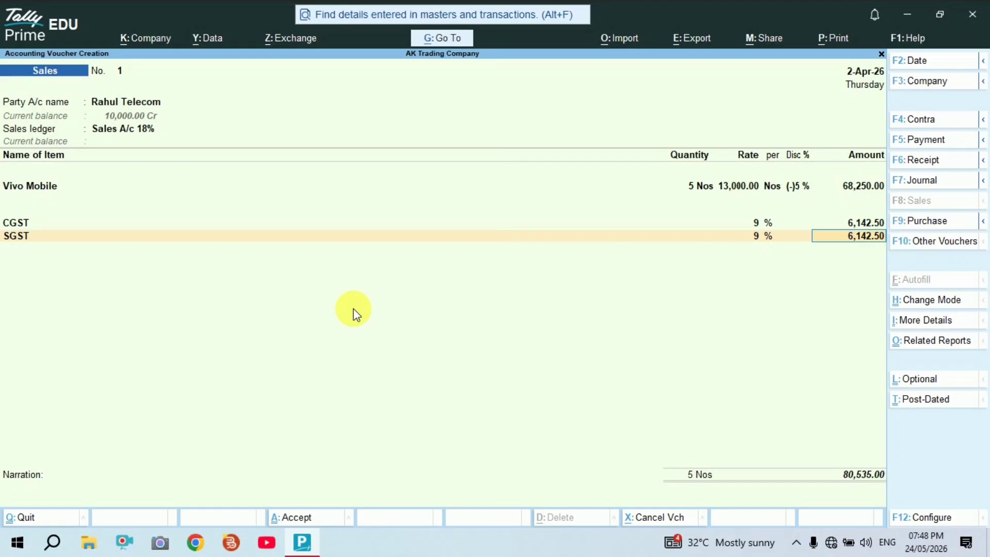
Step: Correct the Vivo Mobile discount to 5 % and go through the CGST and SGST lines, keeping both ledgers
click(801, 184)
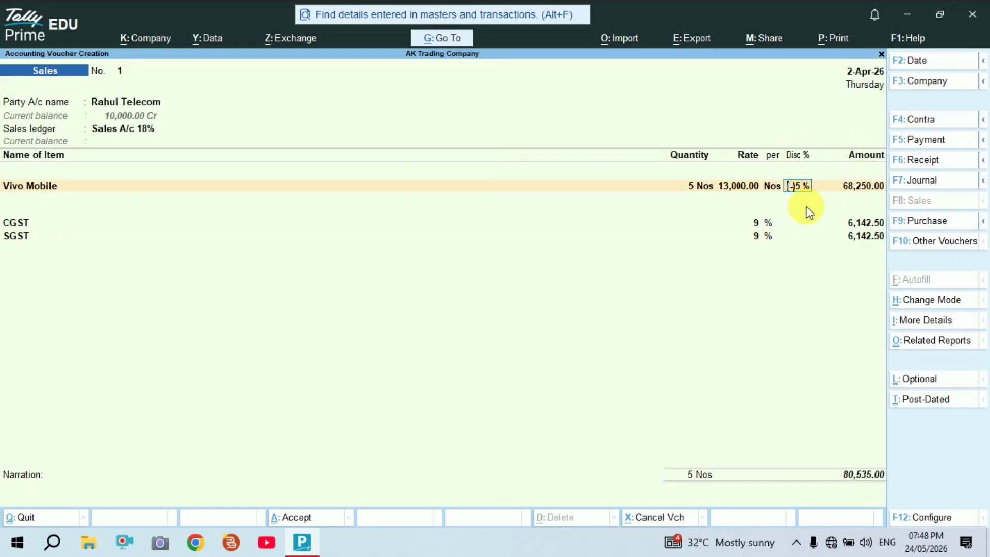
text(5)
key(Return)
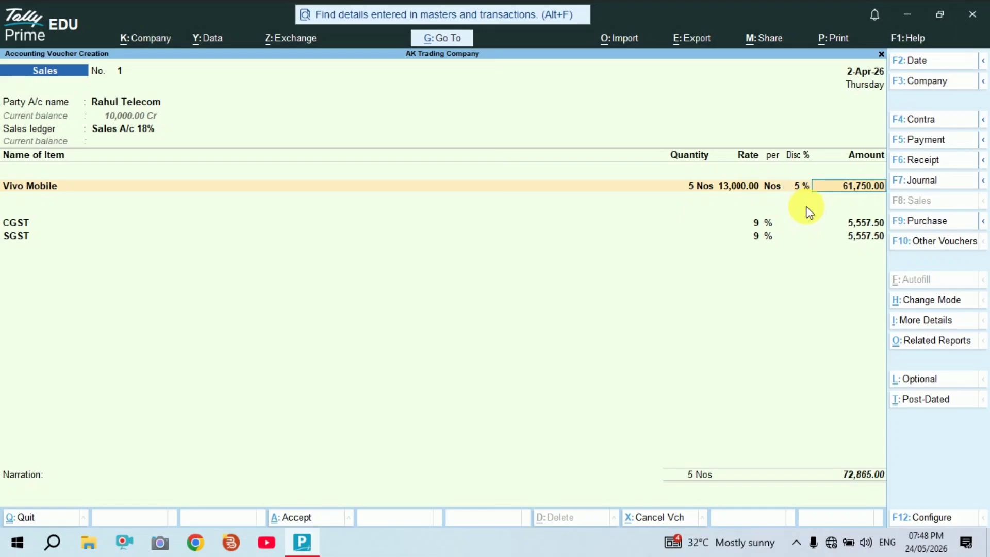
key(Return)
key(Return)
key(Return)
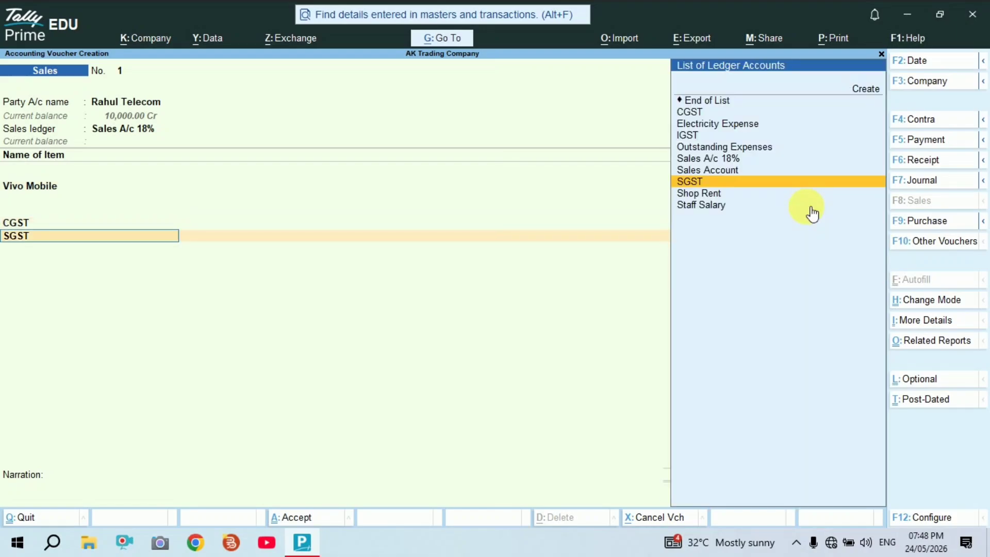
key(Return)
key(Return)
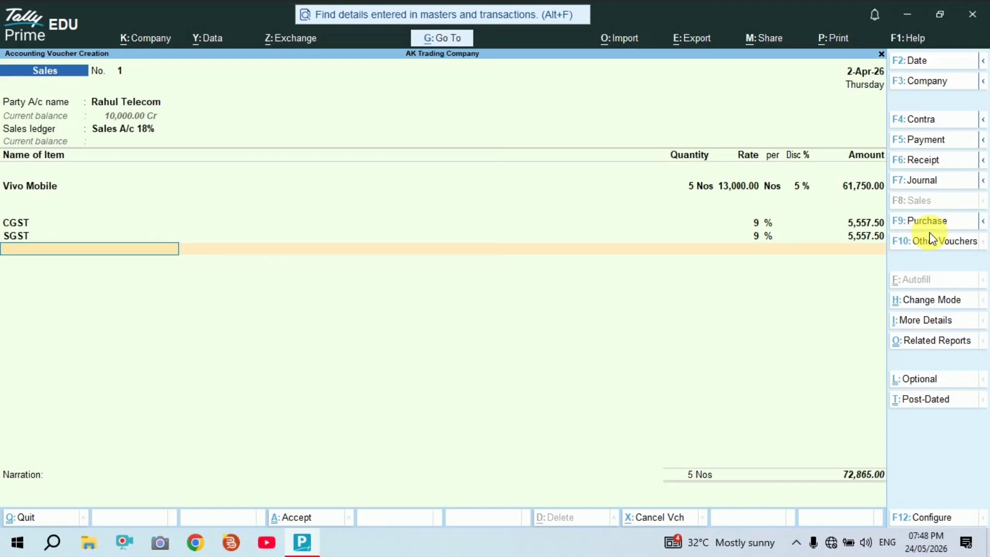
Step: Finish the ledger entries, accept the bill-wise details as New Ref 1, and save the sales voucher without a narration
key(Return)
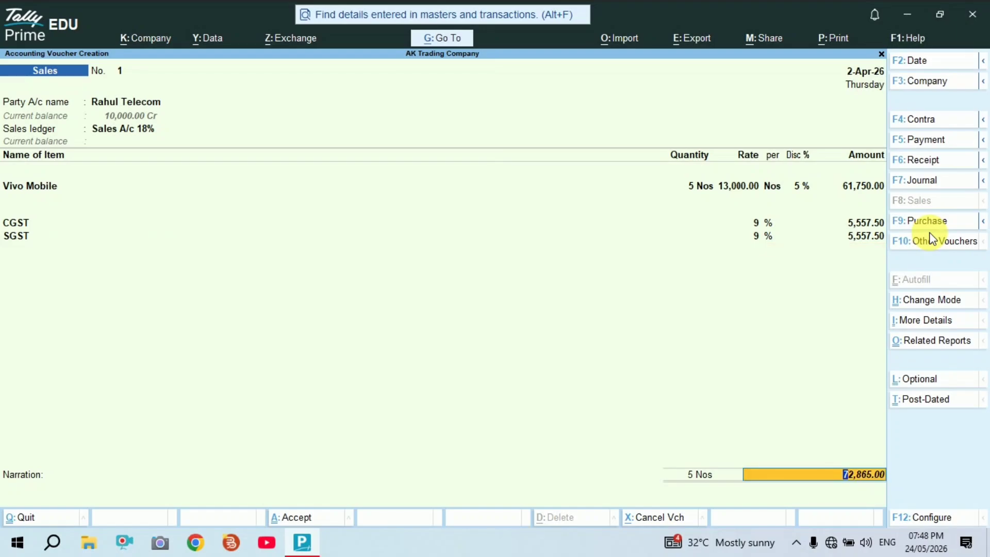
key(Return)
key(Return)
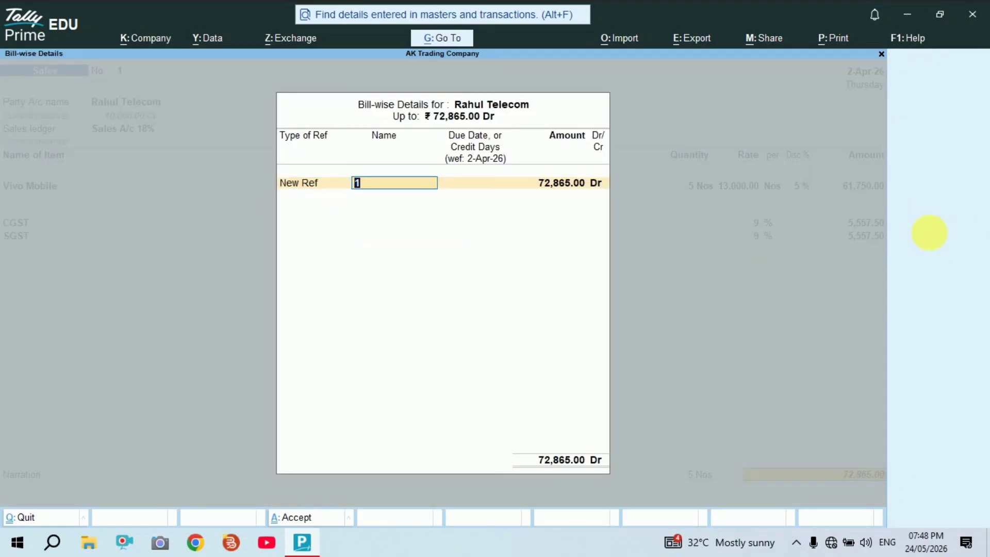
key(Return)
key(Return)
key(Return)
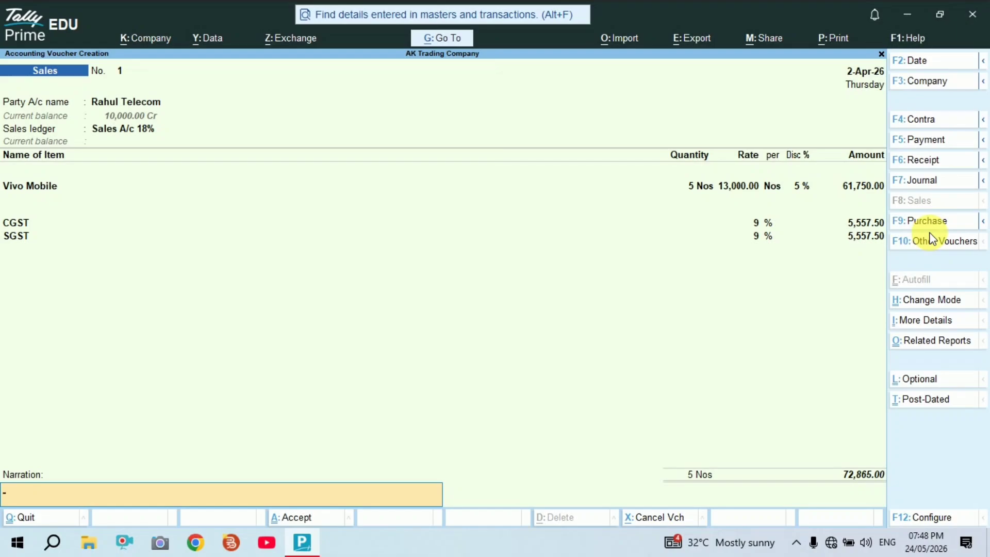
key(Return)
key(Return)
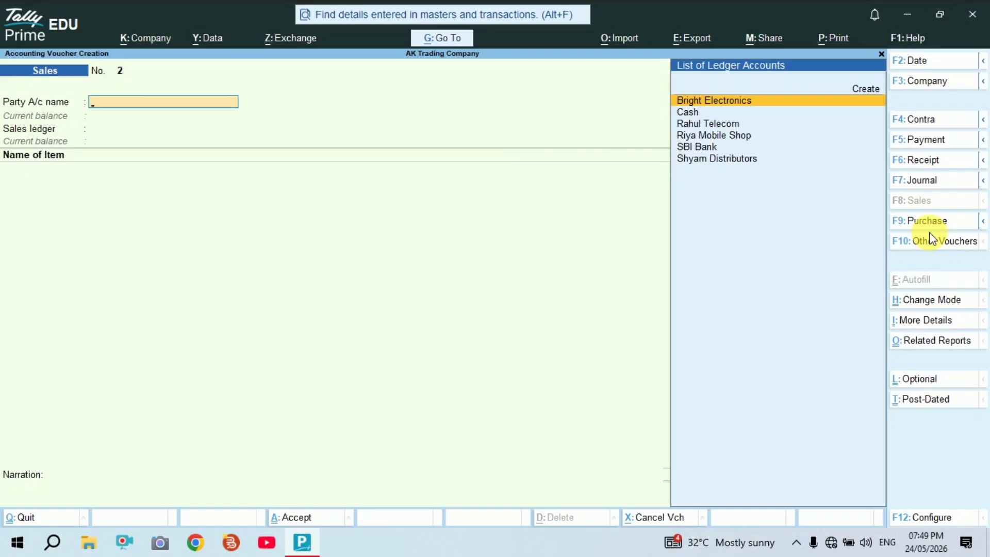
Step: Reopen the saved Rahul Telecom sales voucher and preview its Tax Invoice, examining the discount column, GST breakup and declaration
key(Page_Up)
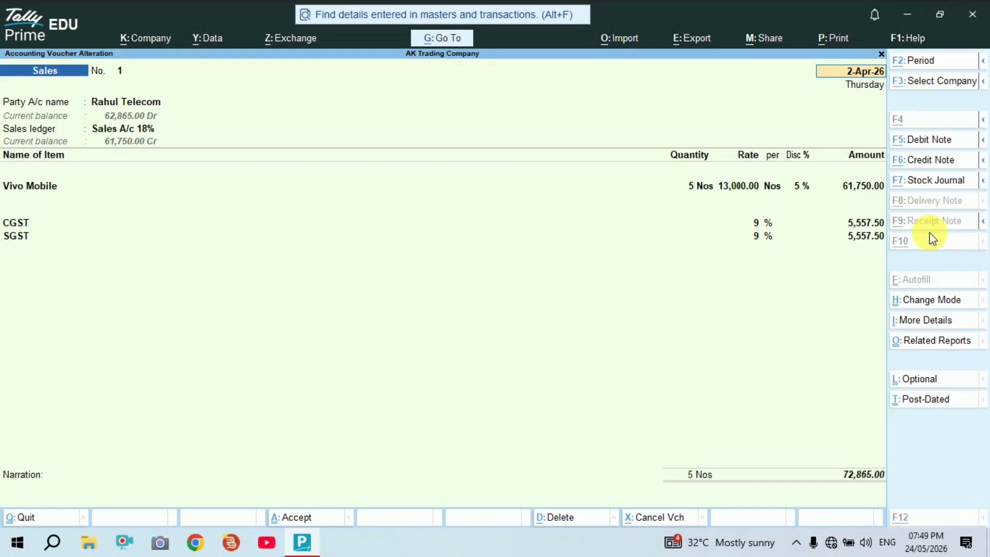
key(alt+p)
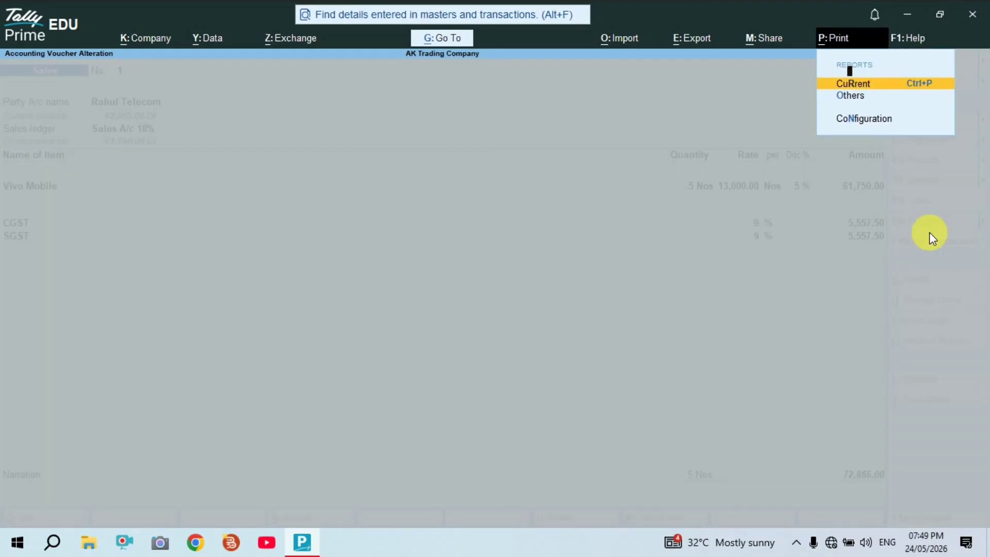
key(Return)
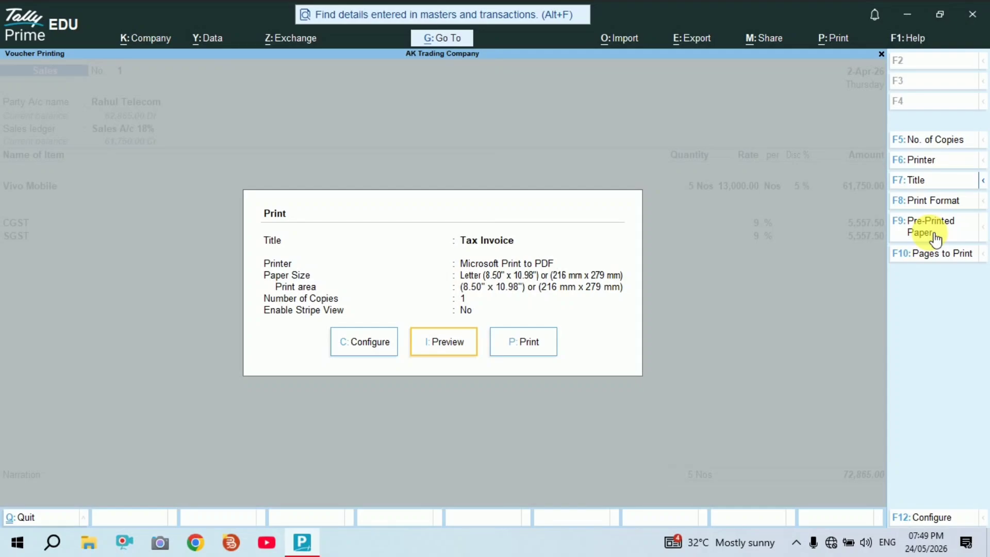
key(i)
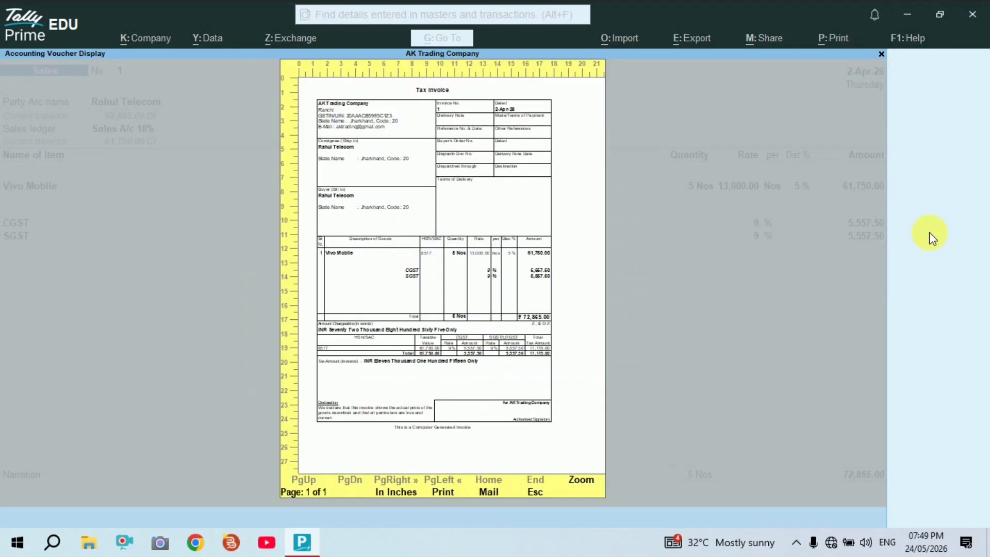
key(alt+z)
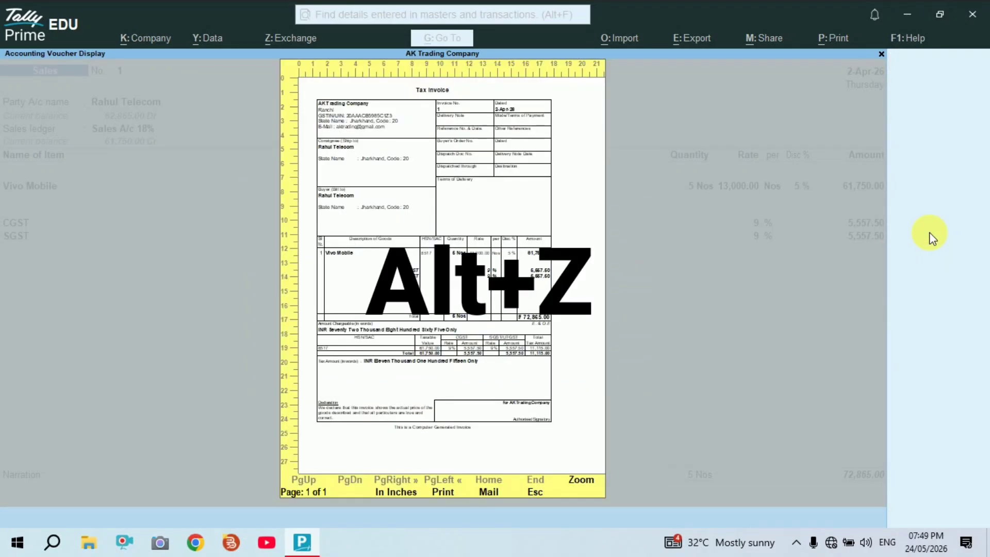
key(alt+z)
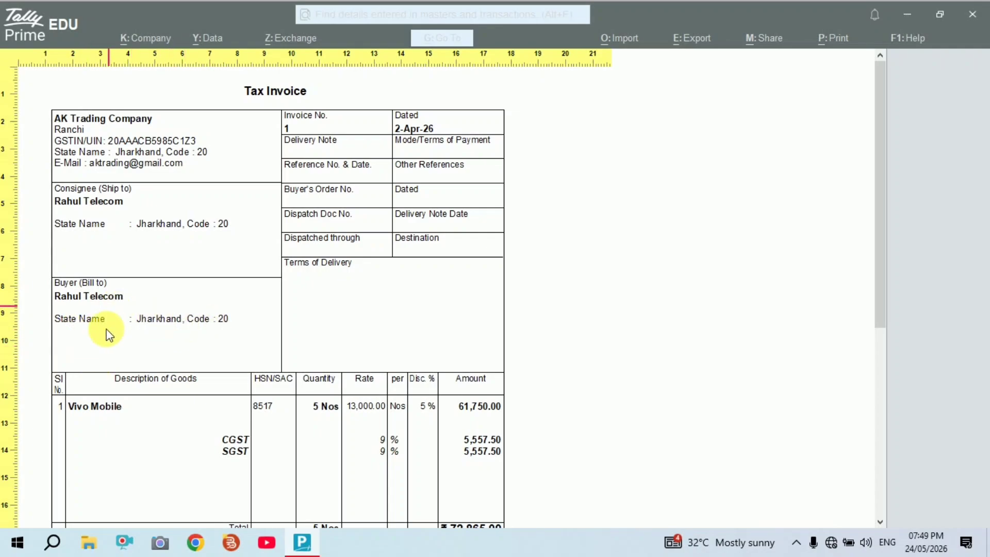
scroll(297, 356, down, 1)
scroll(299, 355, down, 5)
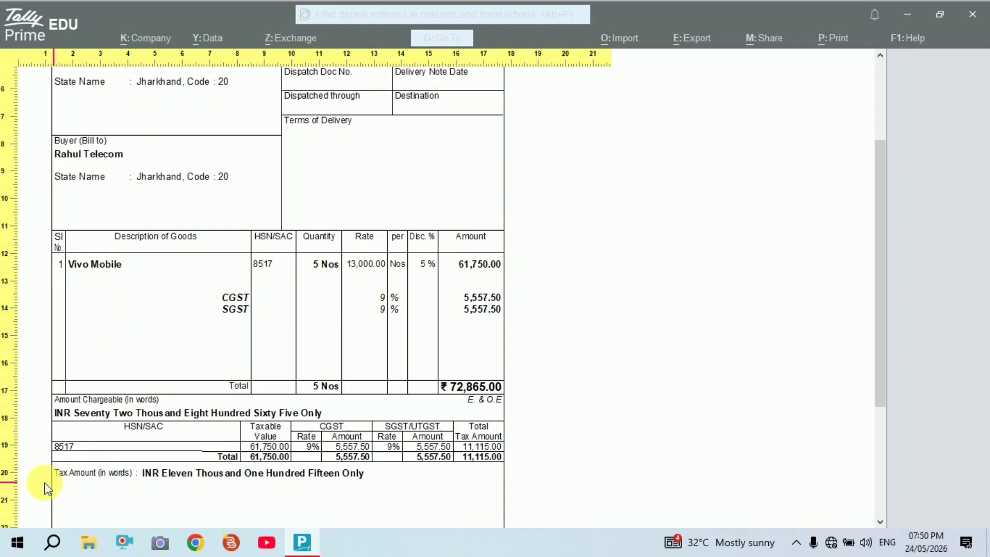
scroll(207, 375, down, 2)
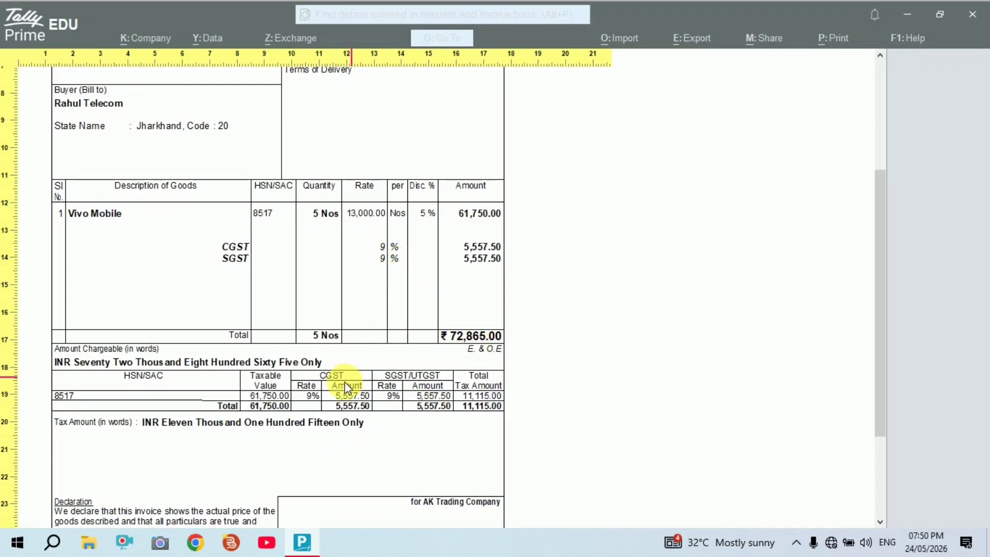
scroll(258, 433, down, 2)
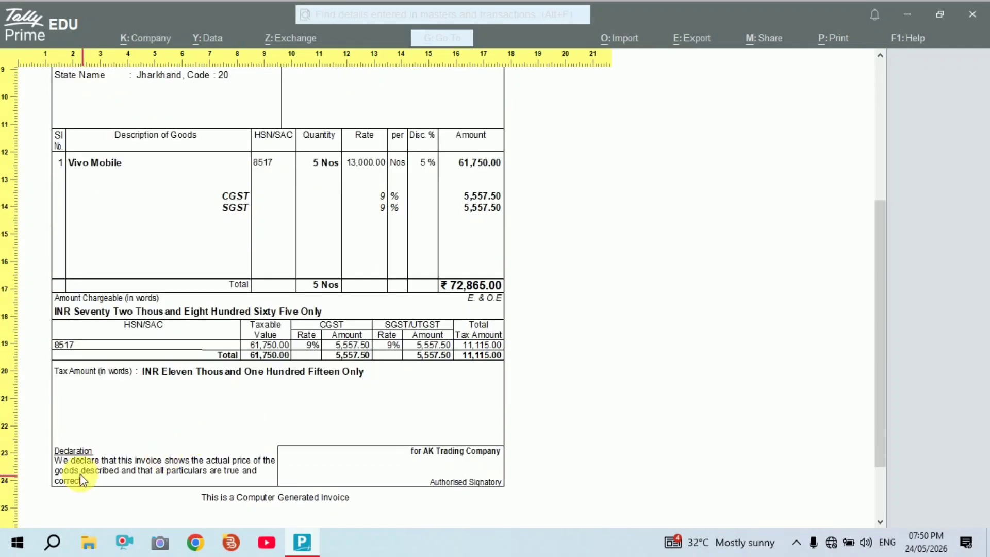
scroll(295, 257, up, 5)
scroll(295, 257, up, 5)
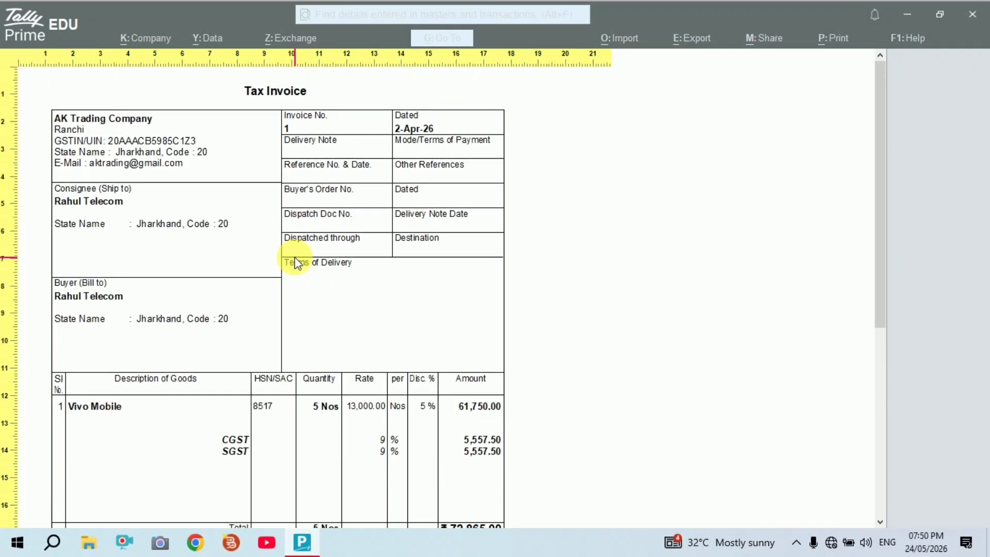
Step: Close the invoice preview, quit the voucher without changes, and leave voucher entry for the Gateway of Tally
key(Escape)
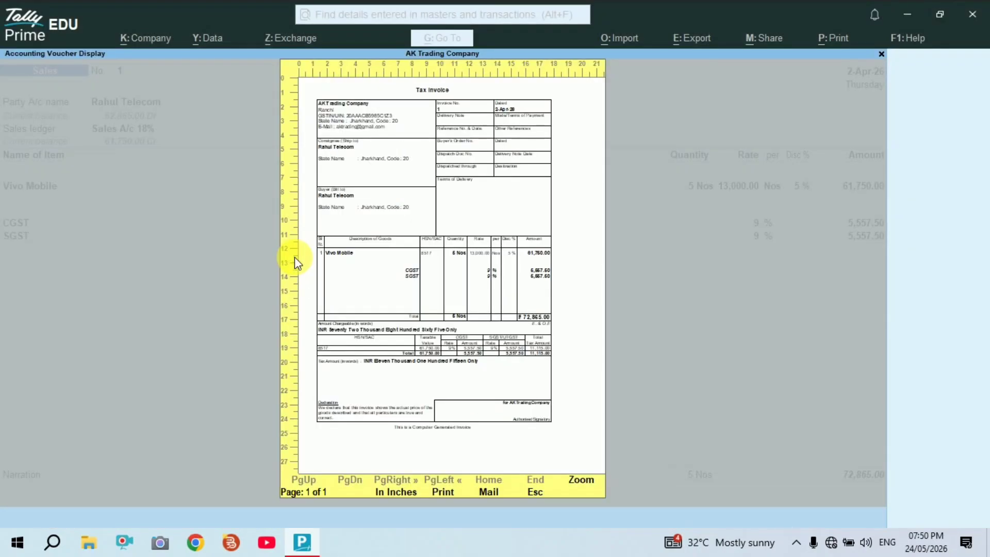
key(Escape)
key(Escape)
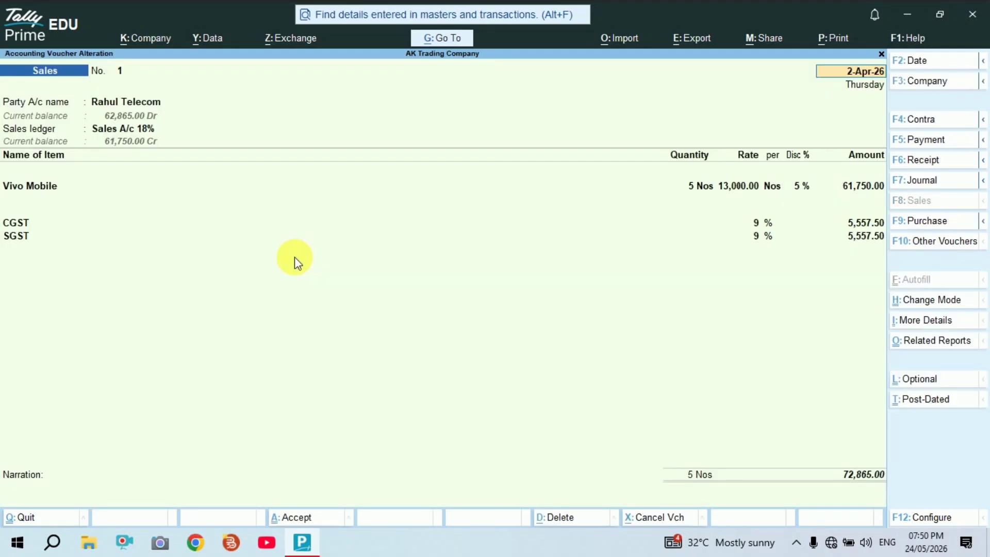
key(Escape)
key(Escape)
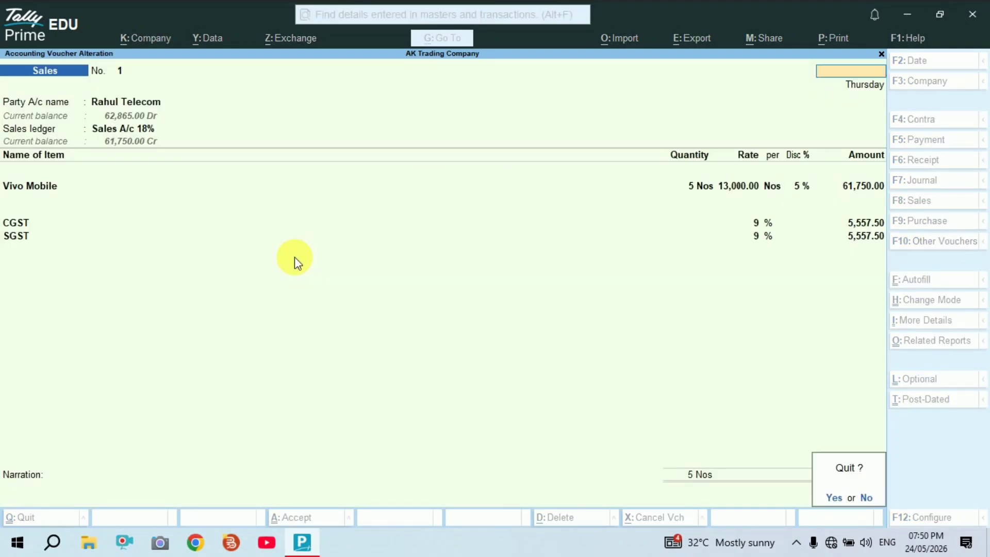
key(n)
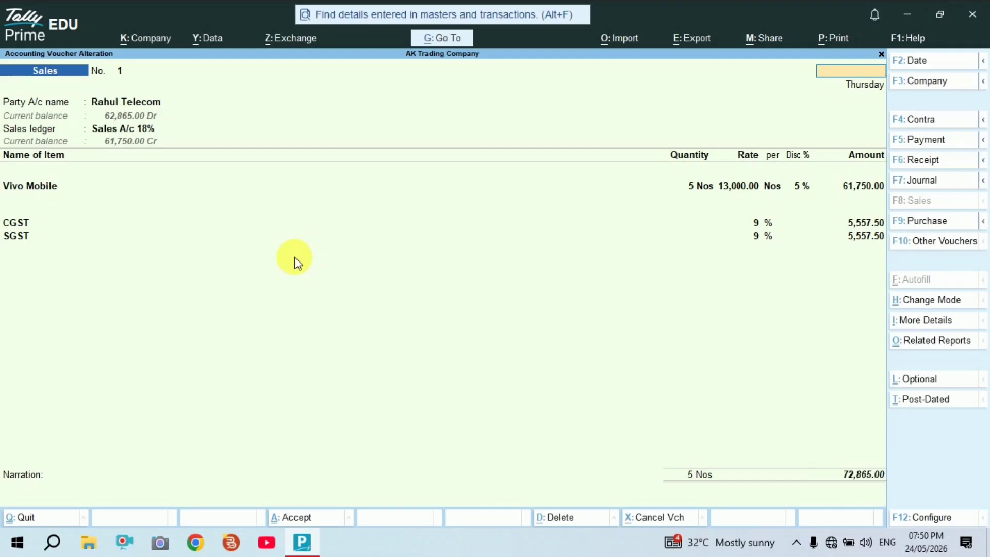
key(Escape)
key(y)
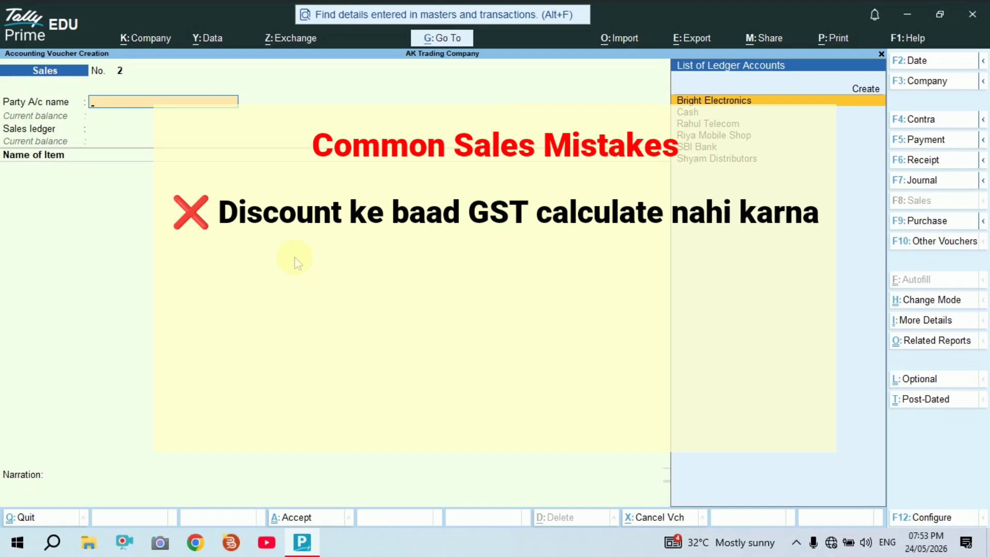
key(Escape)
key(Return)
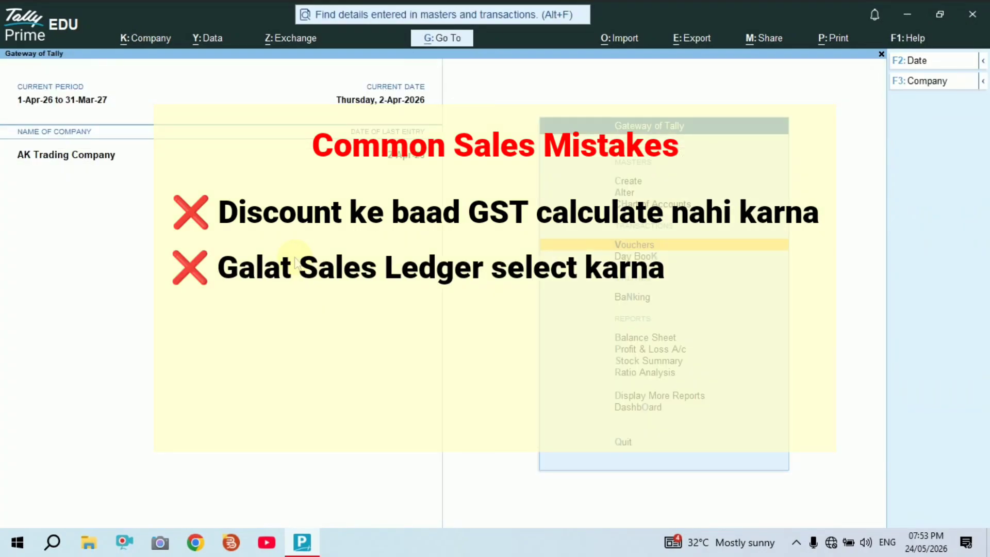